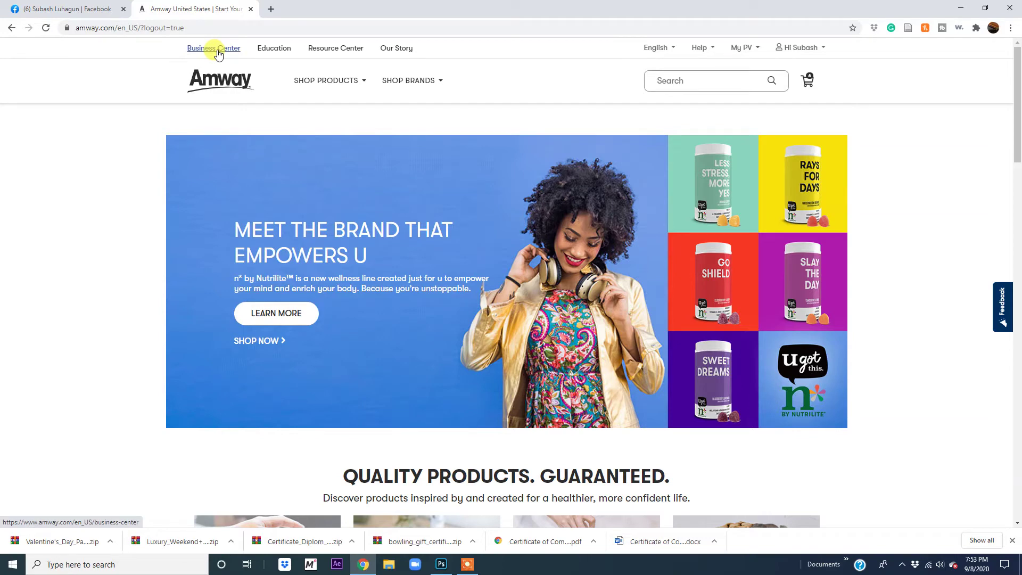
Open the Business Center and go to the Personal Retail Website page.
click(218, 53)
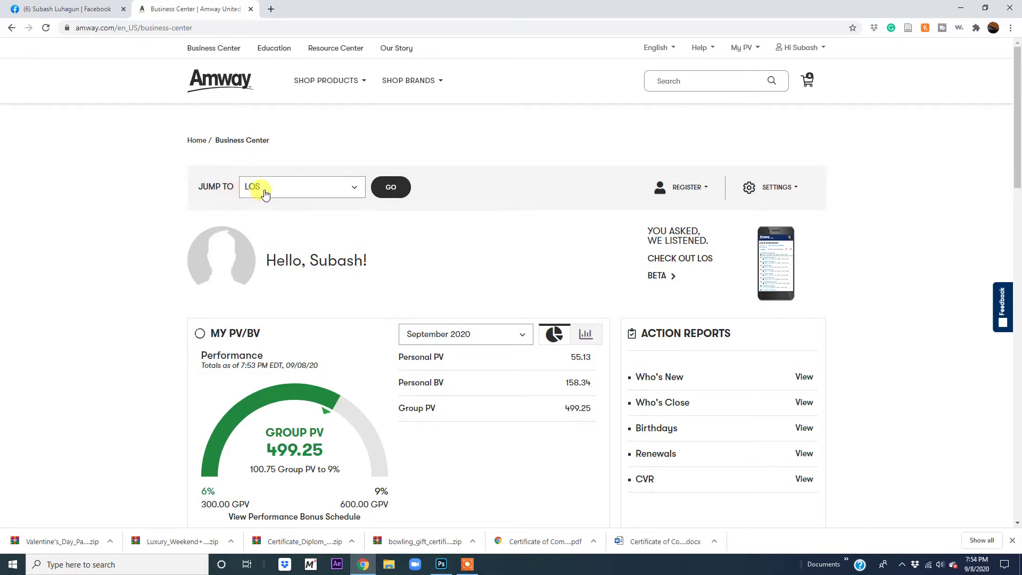
click(353, 189)
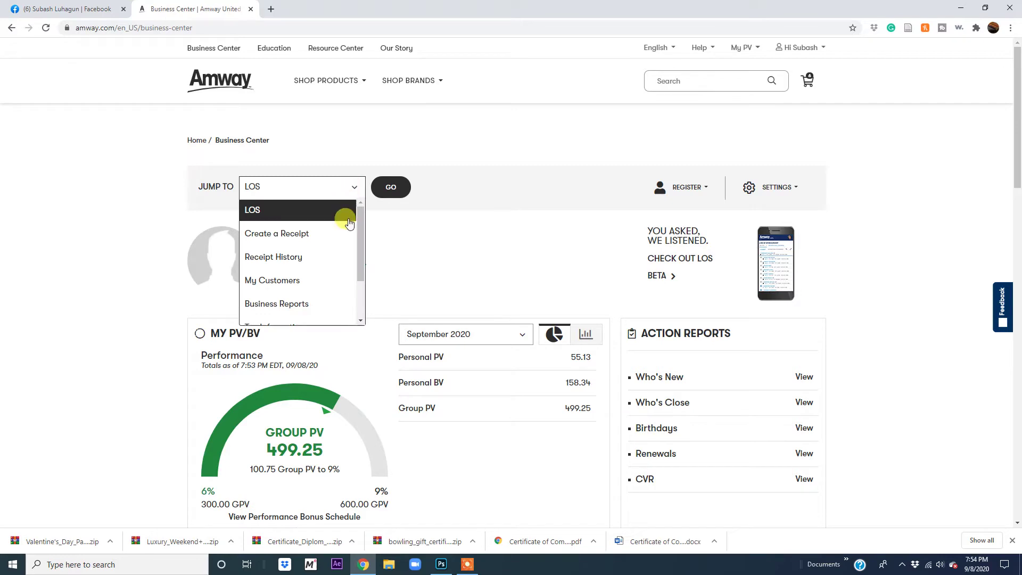
click(387, 257)
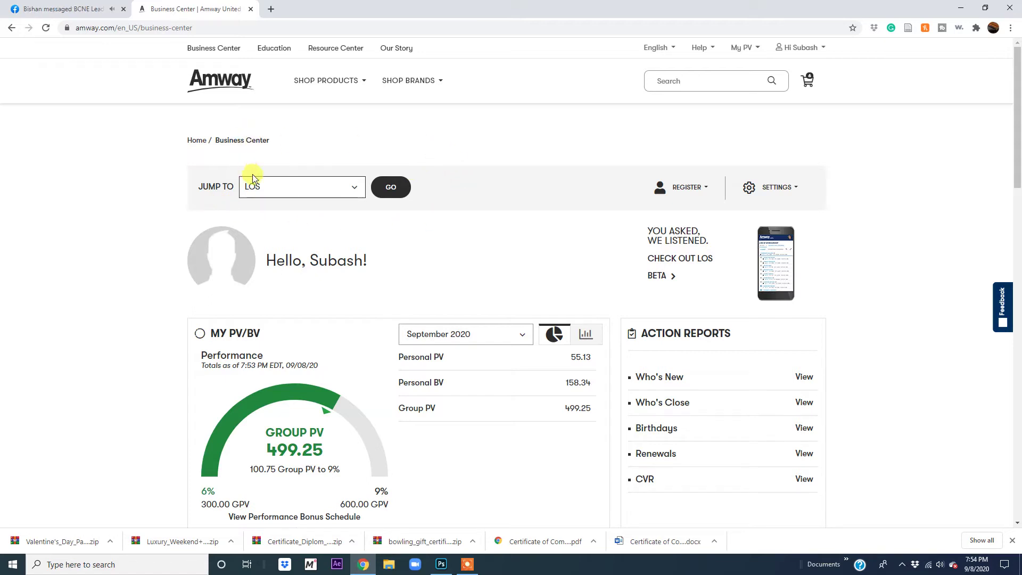
click(355, 190)
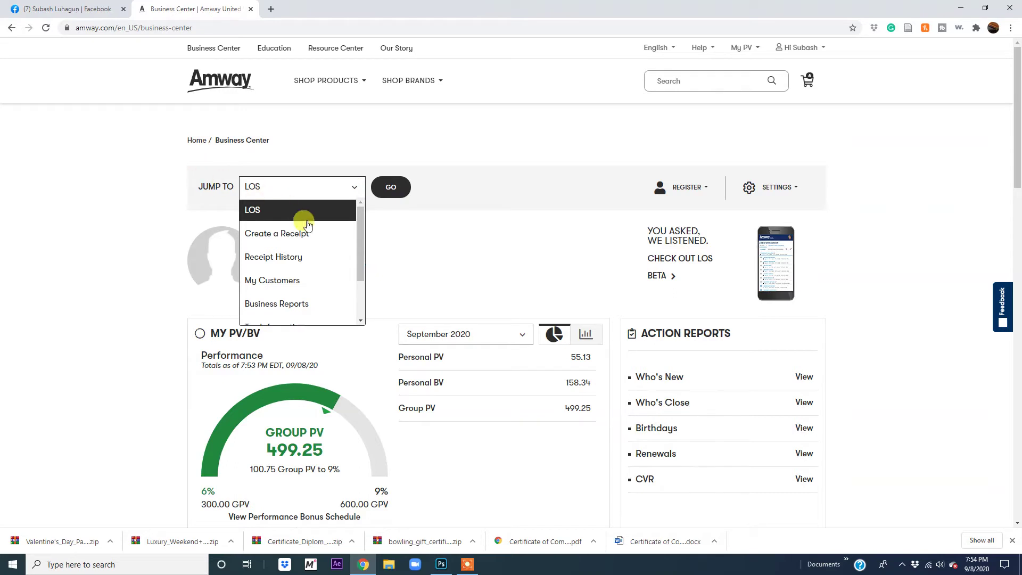
drag(360, 229, 361, 270)
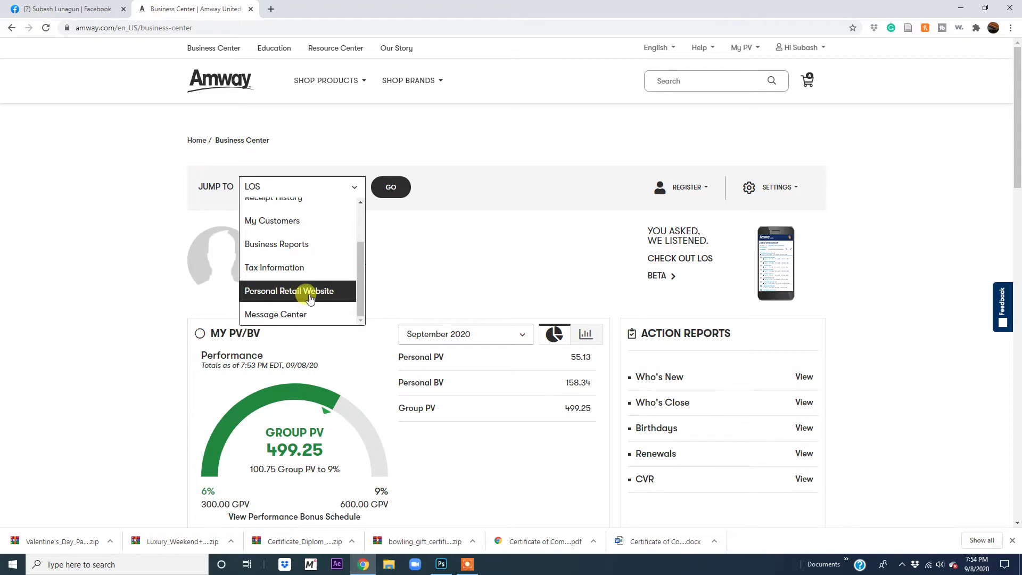
click(307, 298)
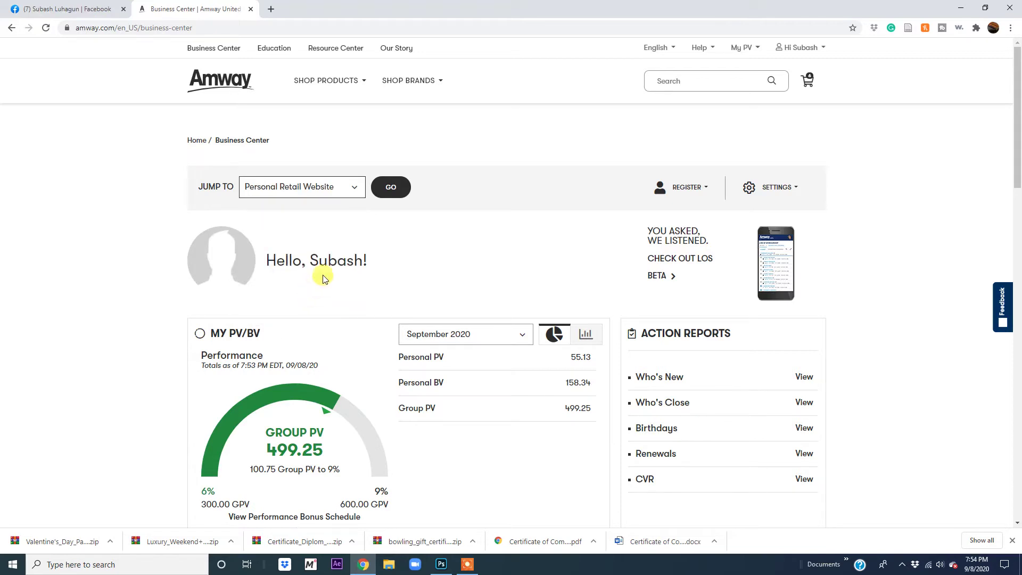
click(390, 190)
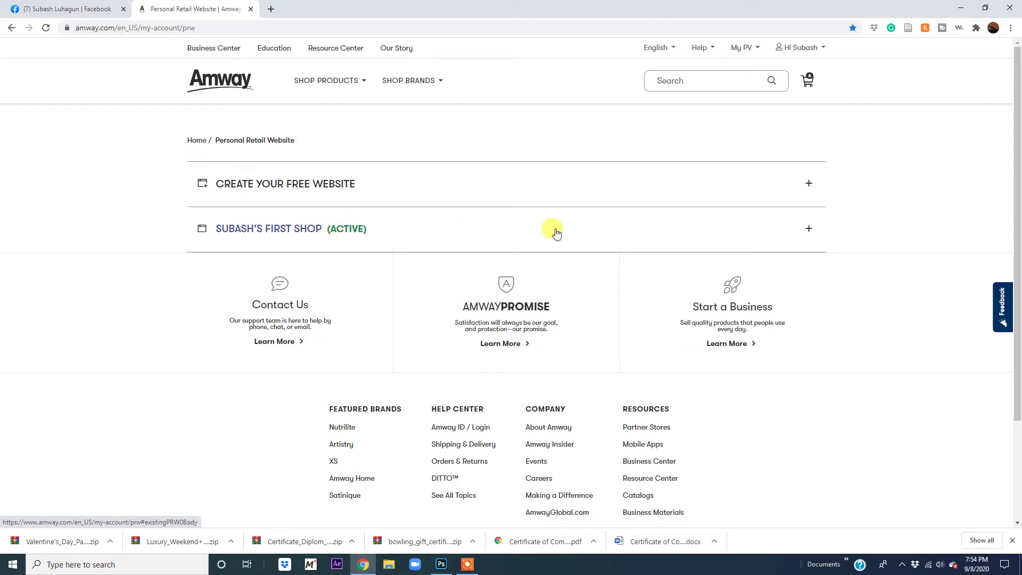
Expand the existing active shop's details and delete that personal retail website.
click(809, 232)
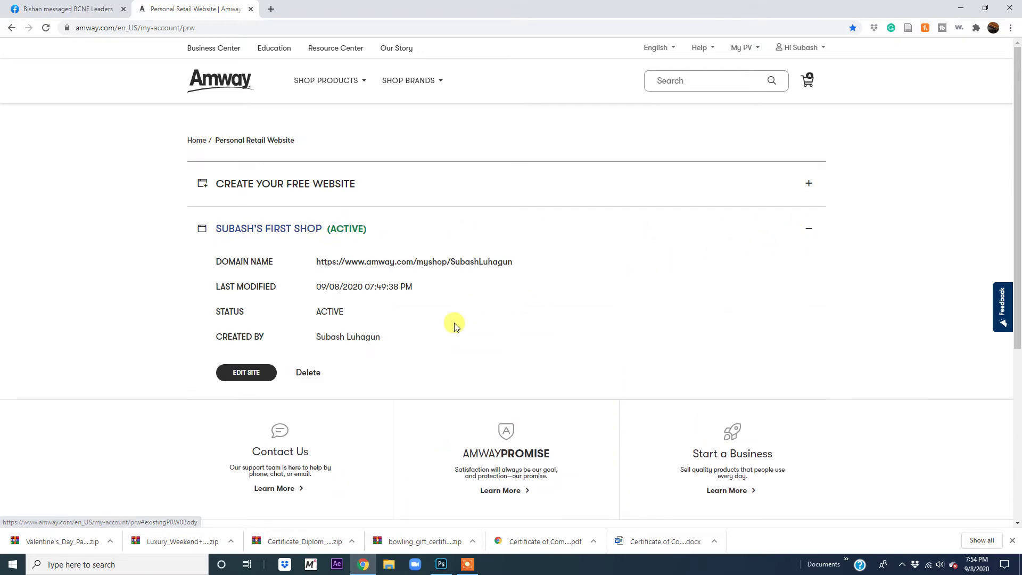
click(312, 375)
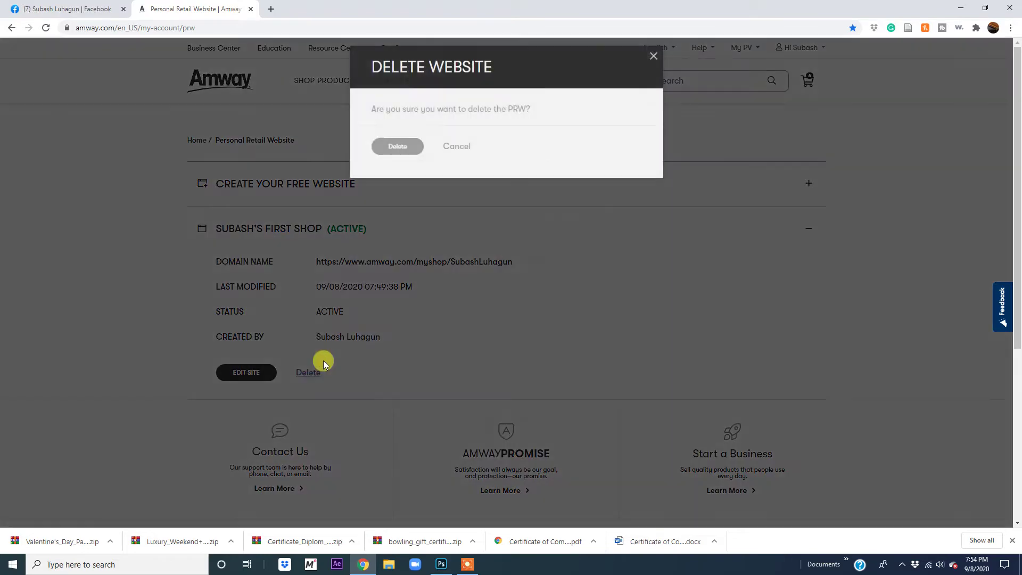
click(401, 151)
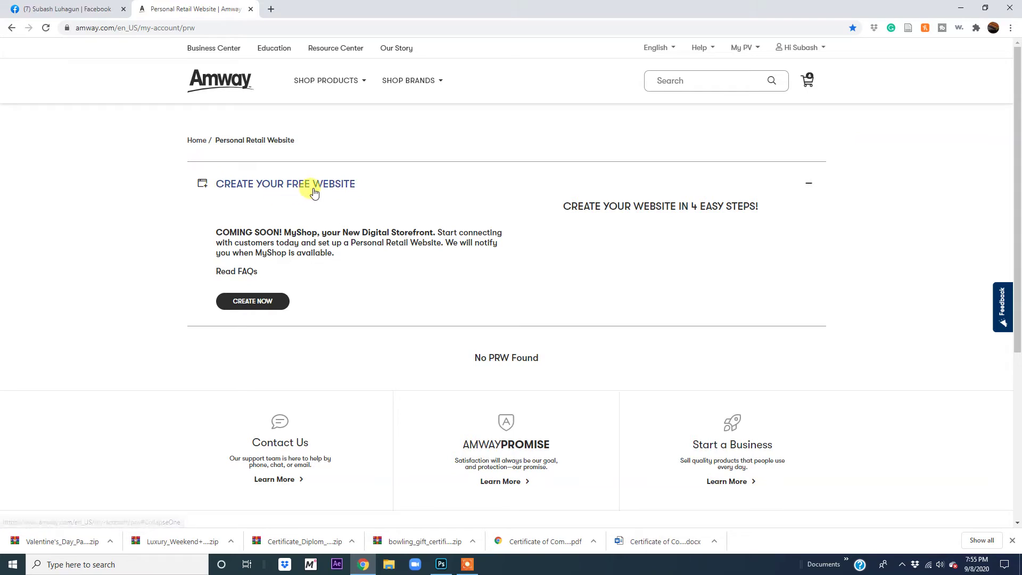
Start creating a new free website and set its brand theme to XS Energy.
click(263, 307)
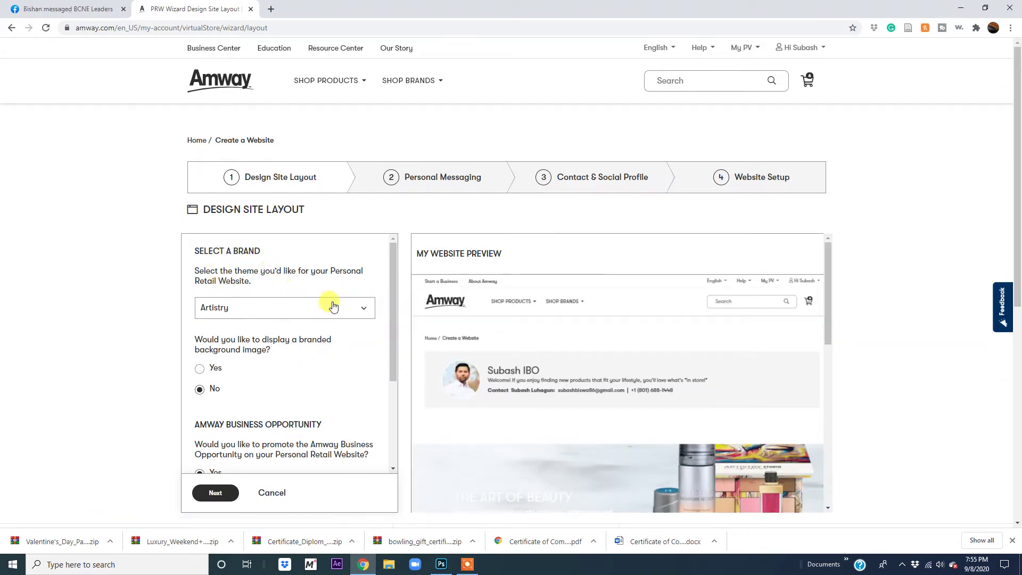
click(356, 308)
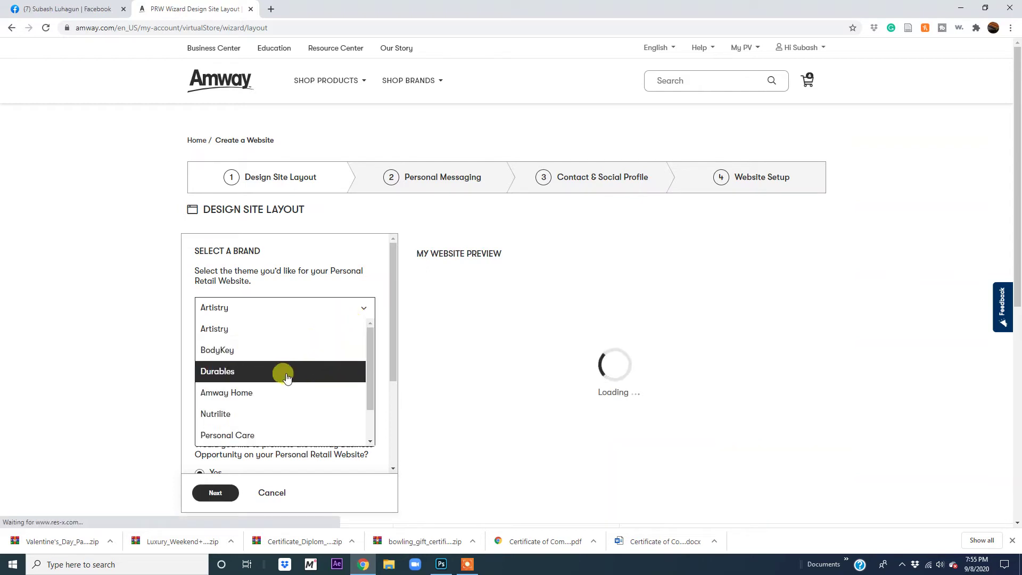
scroll(295, 399, down, 2)
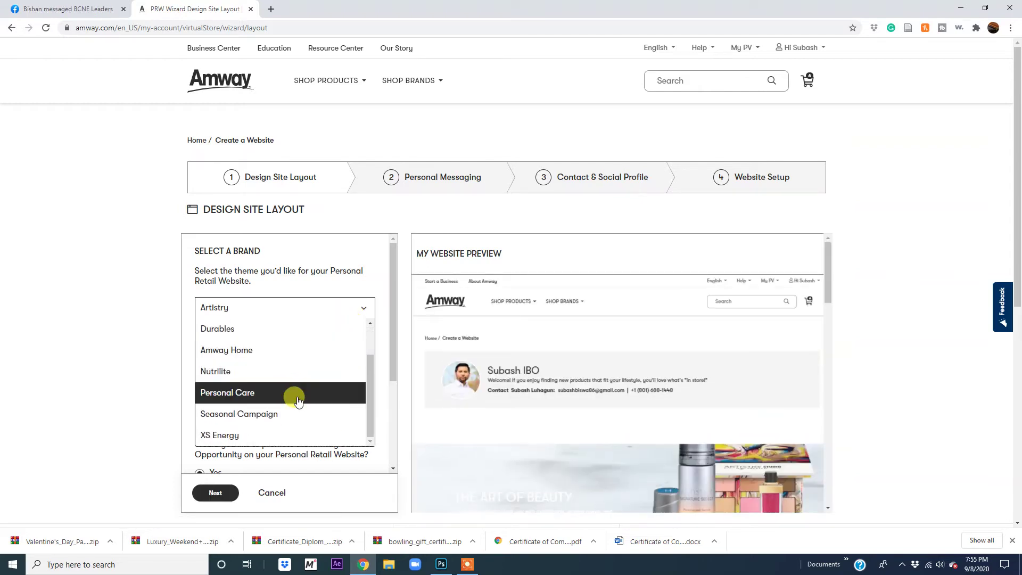
click(241, 435)
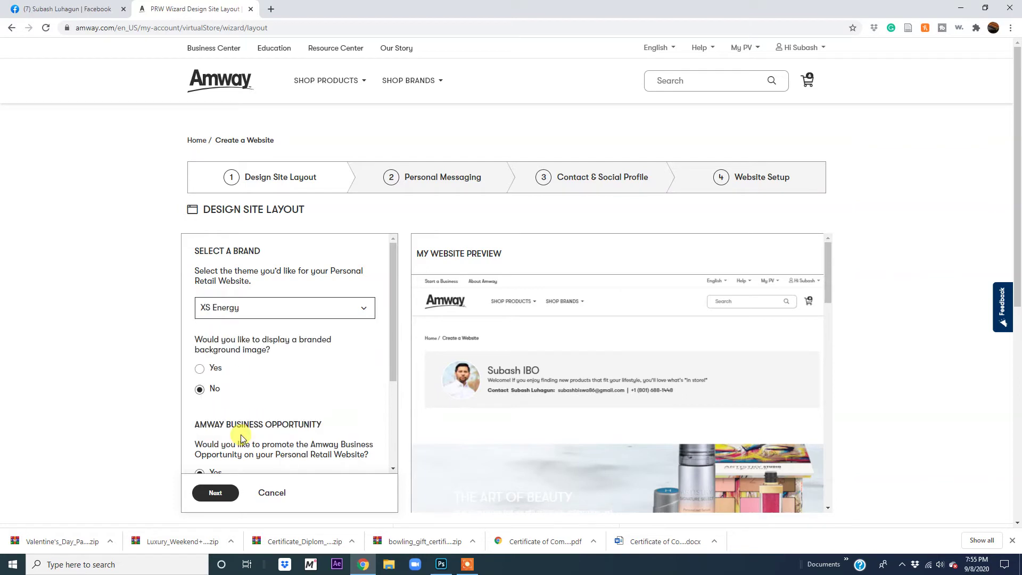
Change the website's brand theme to Amway Home and display a branded background image.
click(345, 310)
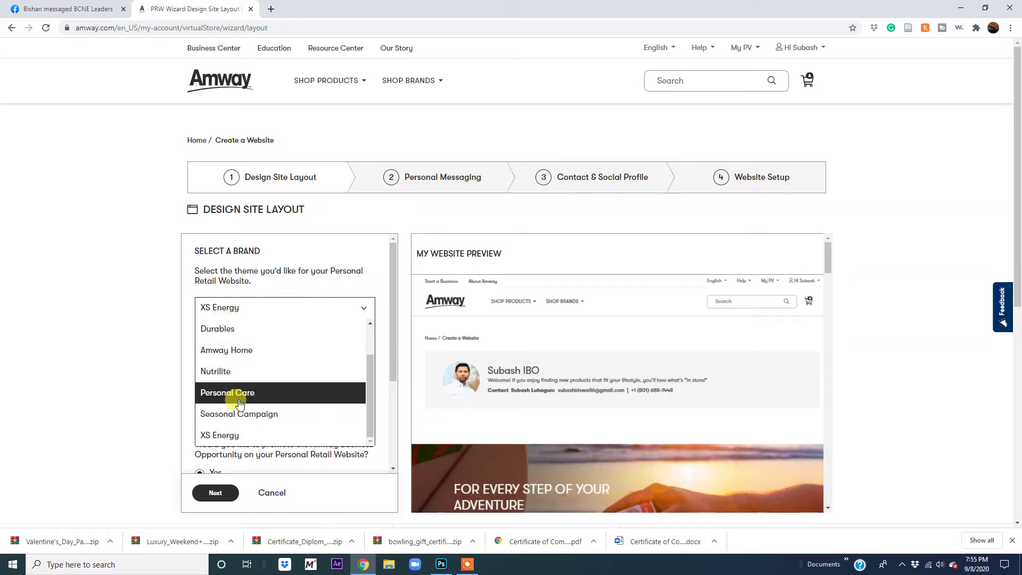
scroll(239, 404, up, 1)
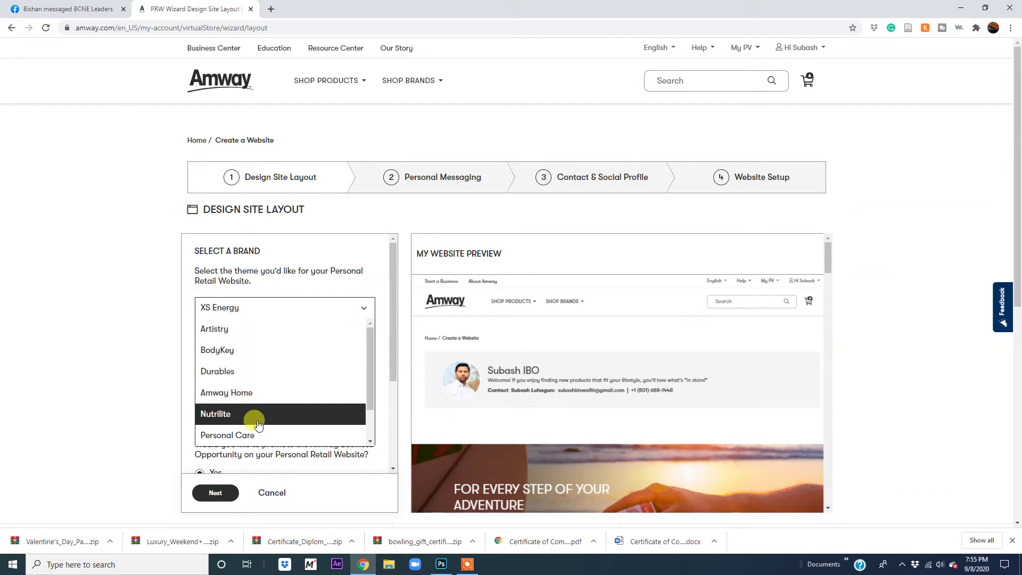
scroll(258, 420, down, 1)
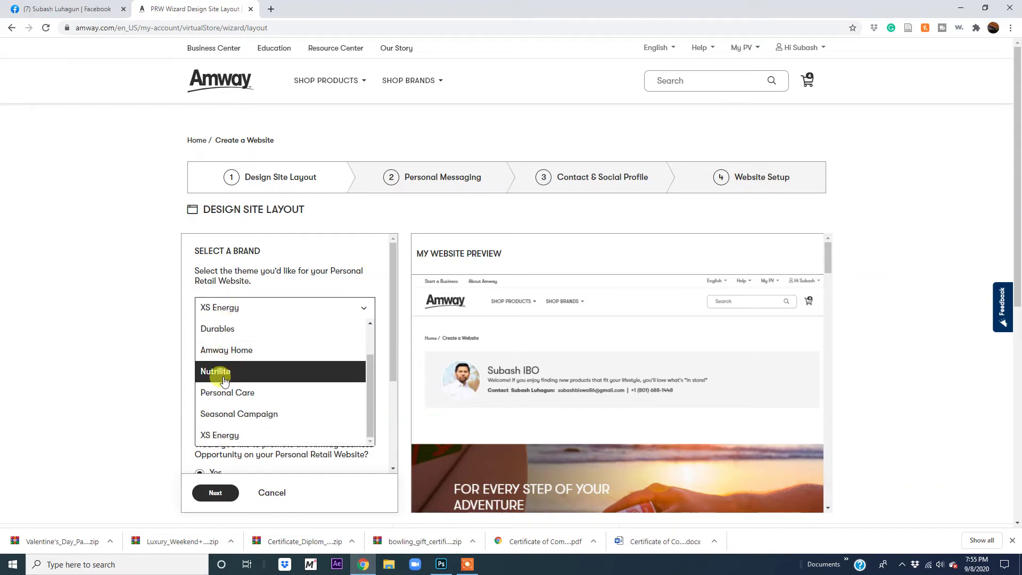
scroll(223, 383, up, 1)
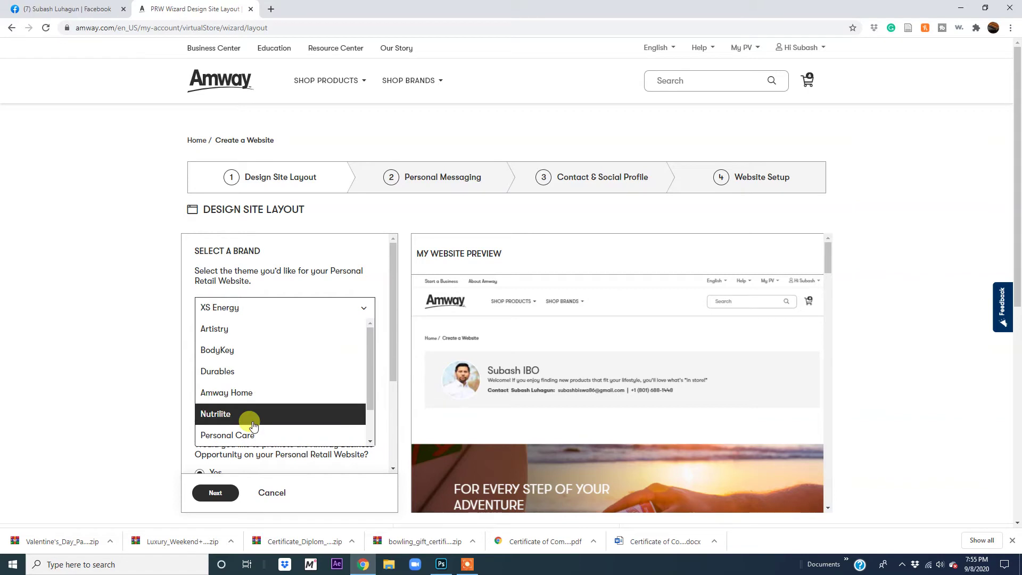
scroll(251, 417, down, 1)
scroll(251, 416, up, 1)
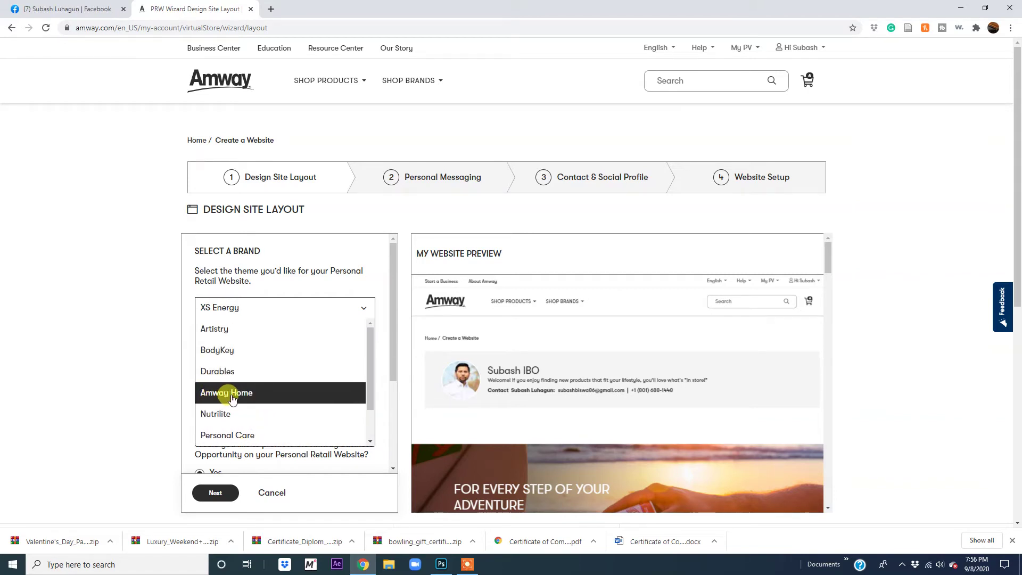
click(231, 394)
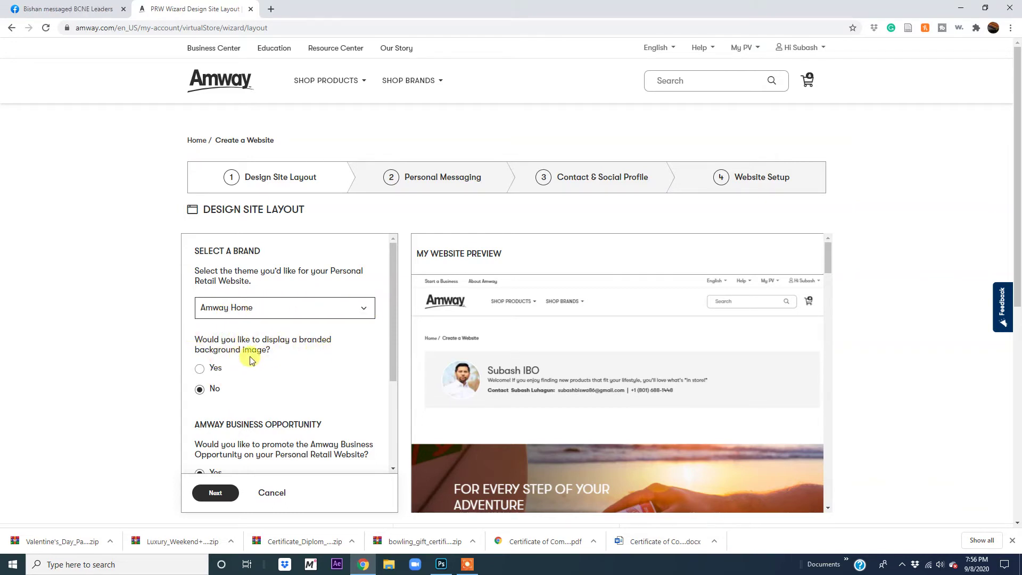
click(199, 369)
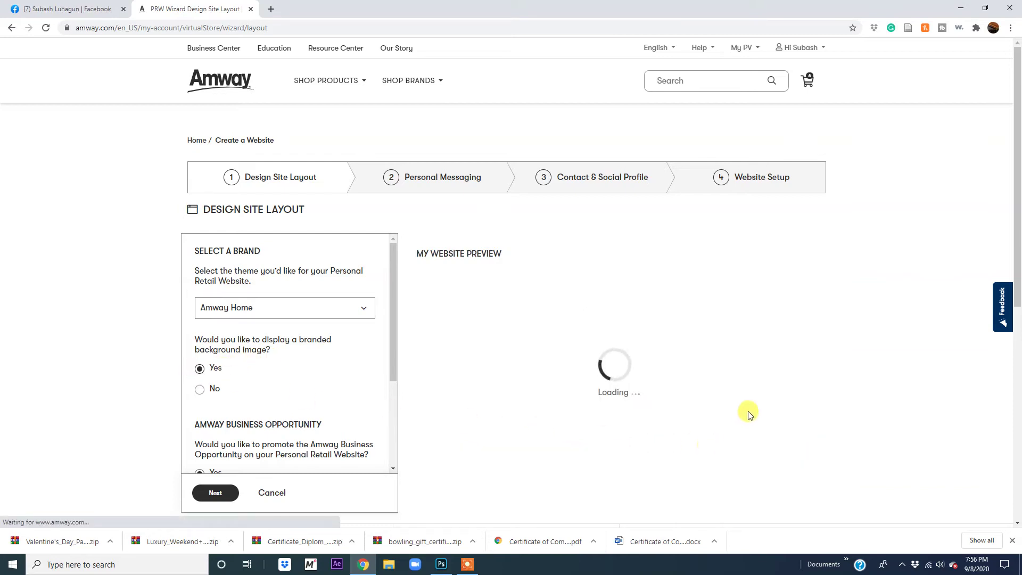
scroll(665, 452, down, 2)
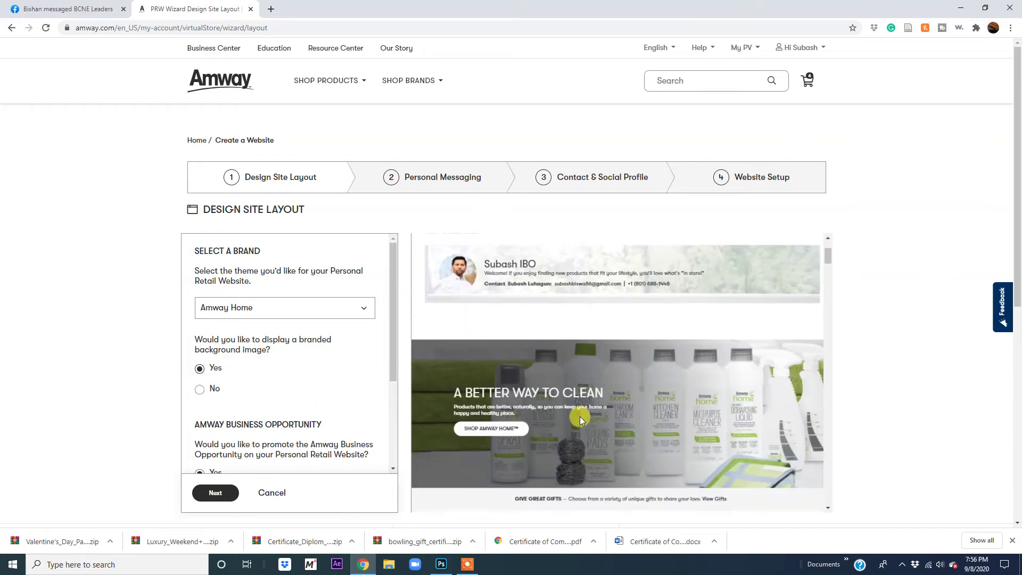
Choose to promote the Amway Business Opportunity on the site and continue to Personal Messaging.
scroll(207, 421, down, 3)
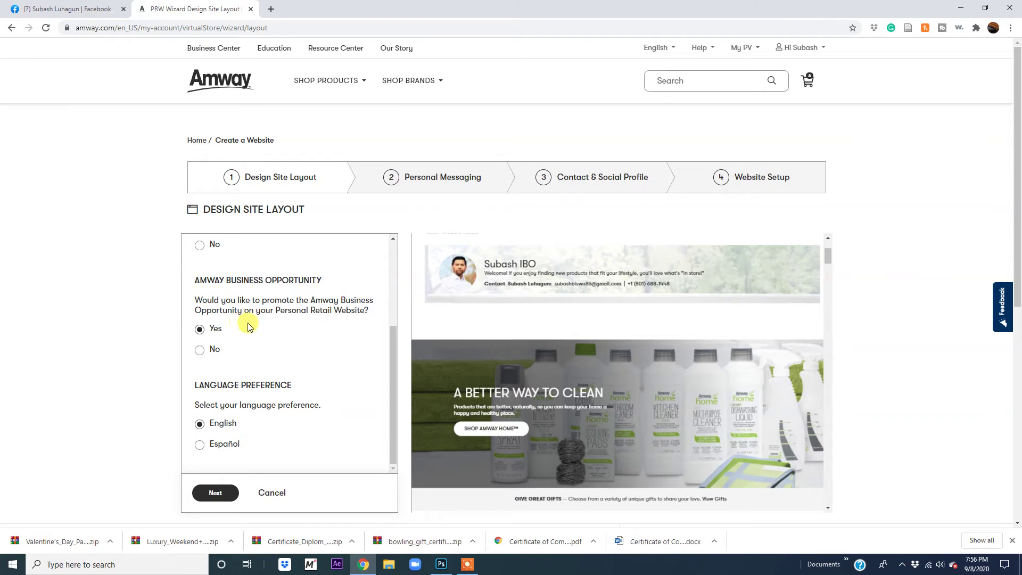
click(200, 330)
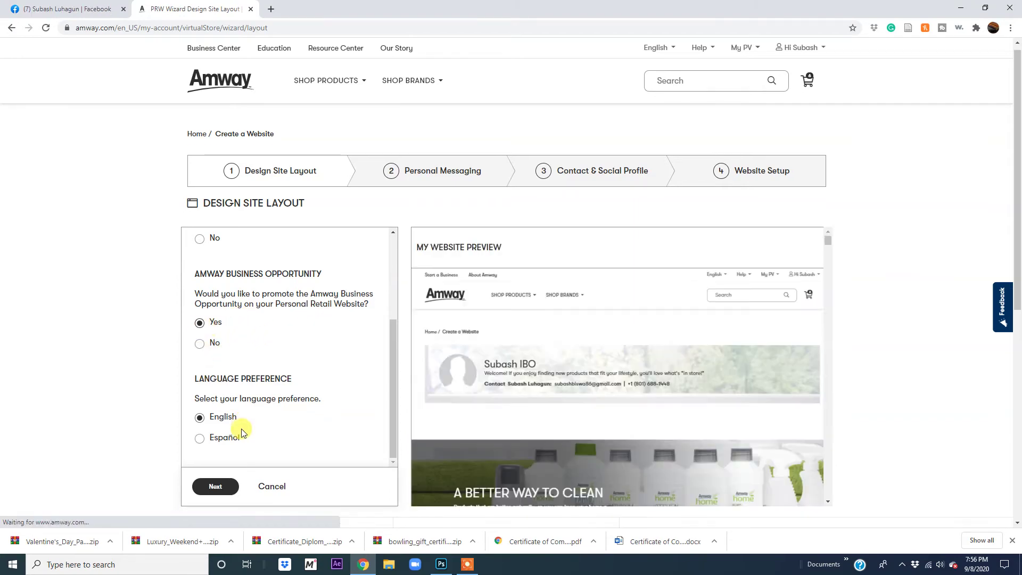
scroll(234, 423, down, 2)
click(206, 391)
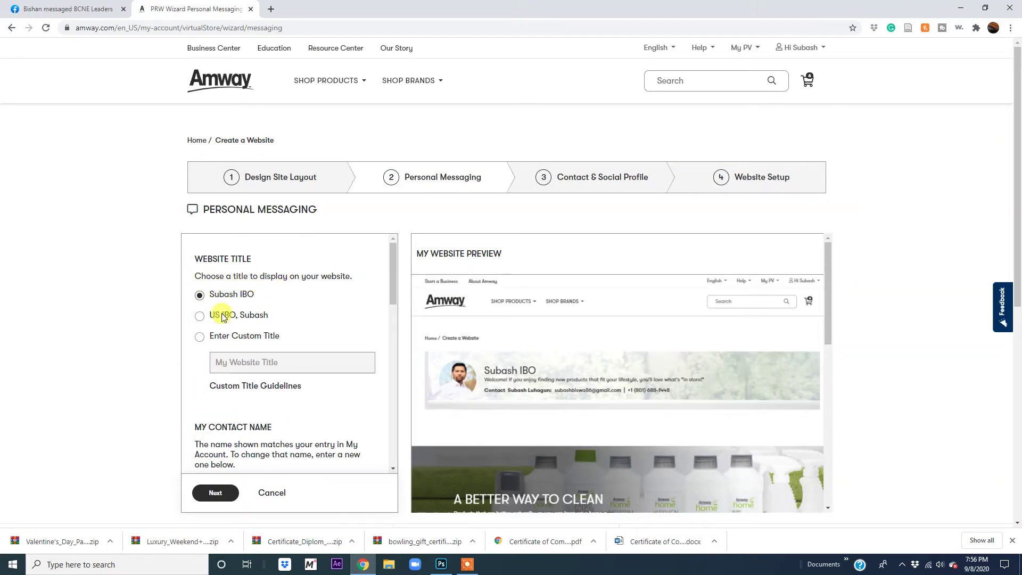
Give the website the custom title "Best products for all".
click(199, 337)
click(250, 361)
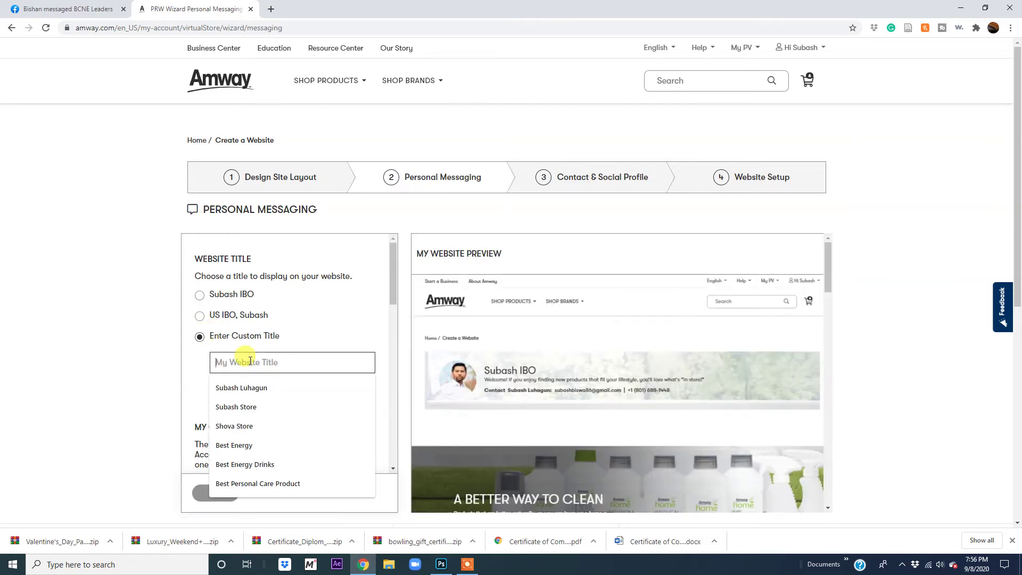
text(Bes)
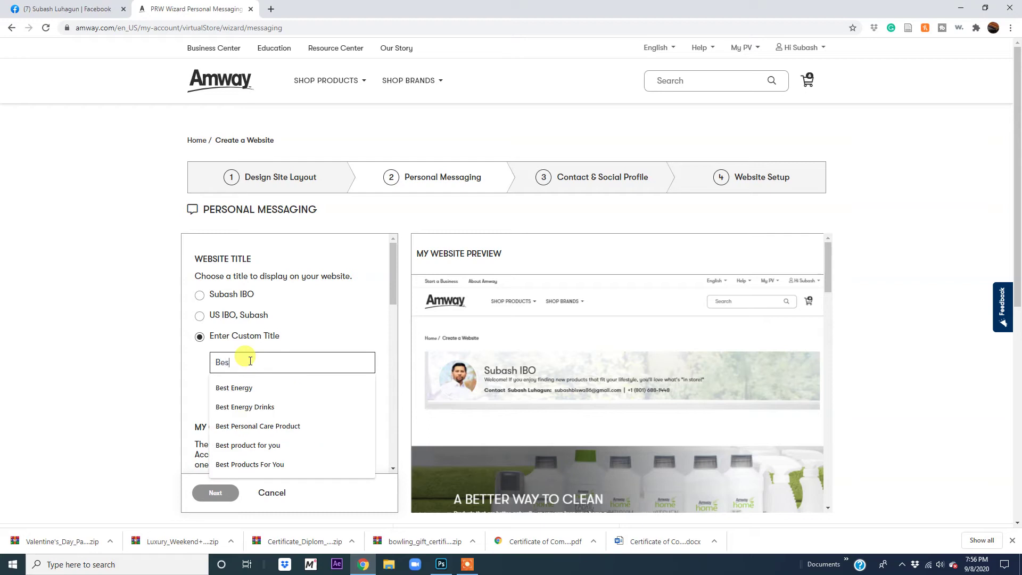
text(t pro)
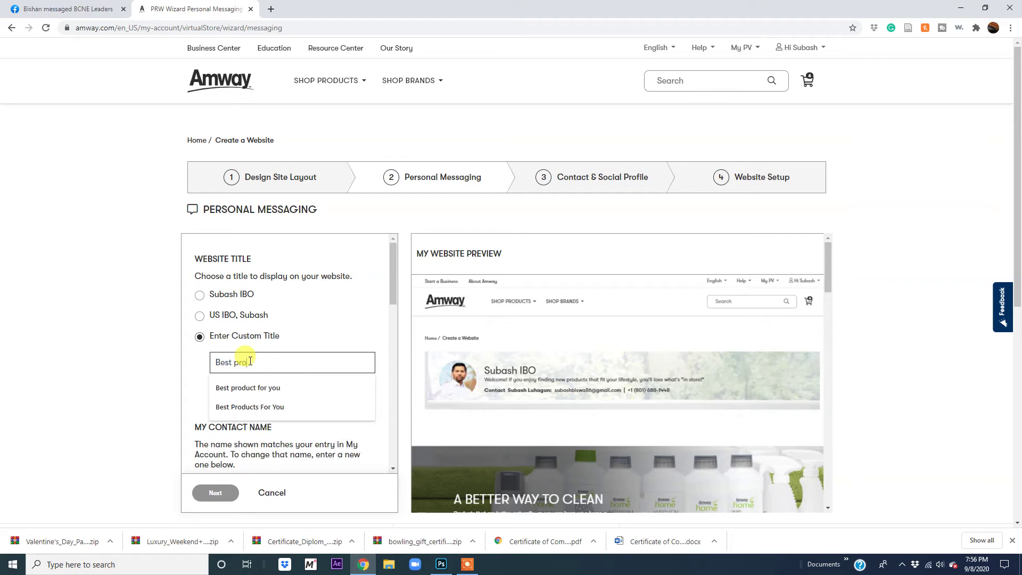
text(ducts)
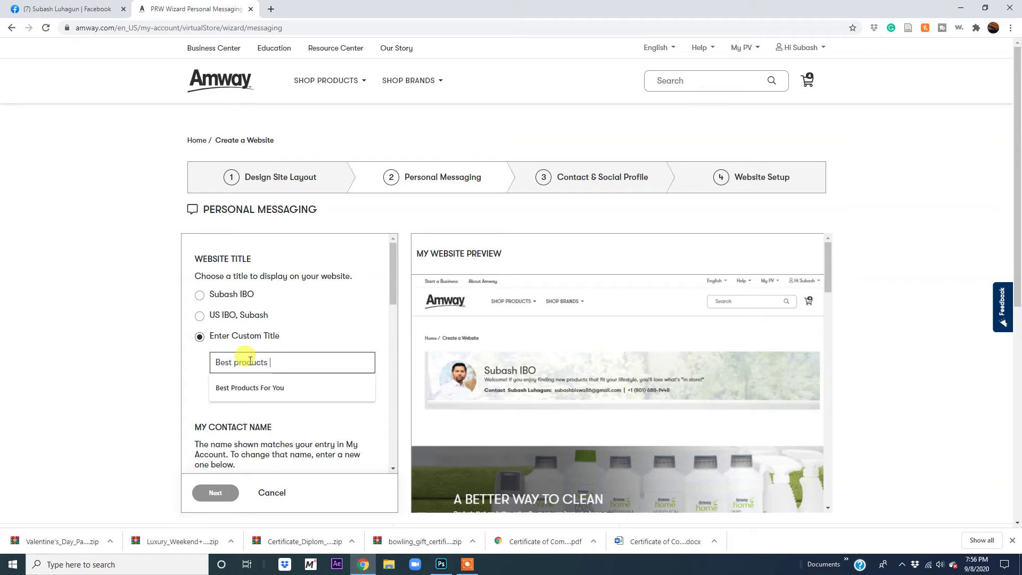
text( for all)
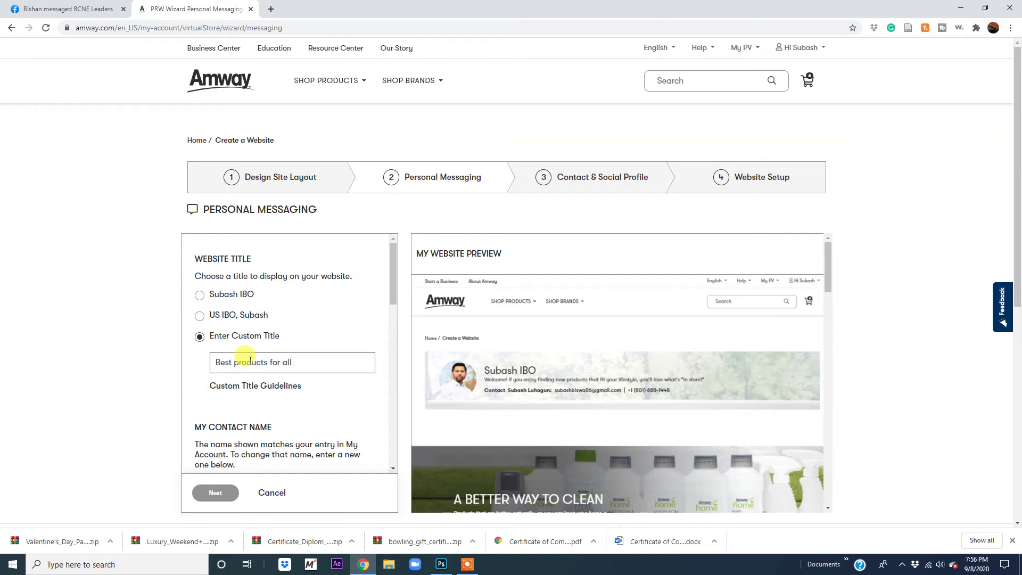
Keep the default contact name and use the ready-made greeting that begins "Welcome! If you enjoy finding new products".
scroll(266, 414, down, 2)
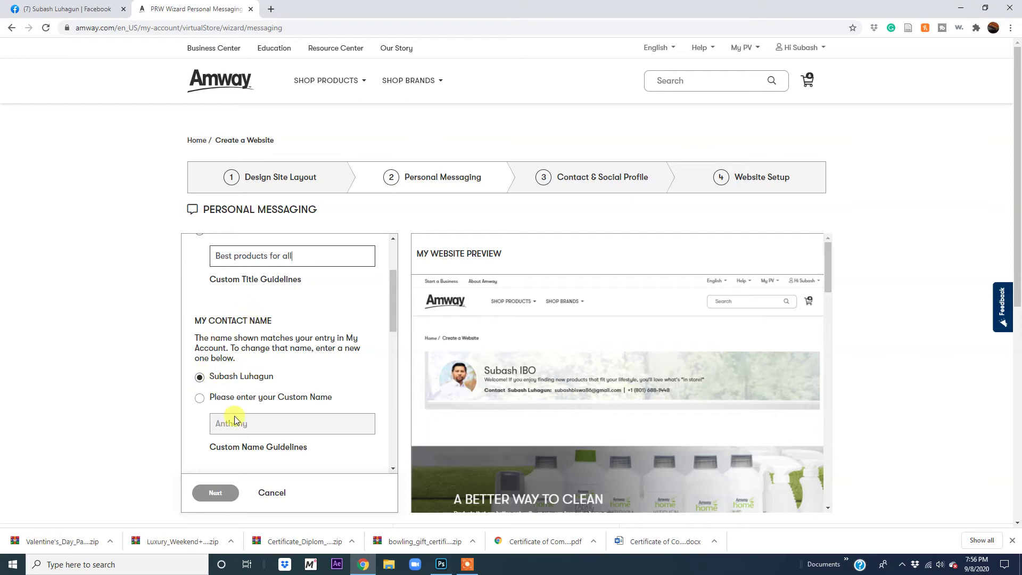
scroll(234, 418, down, 2)
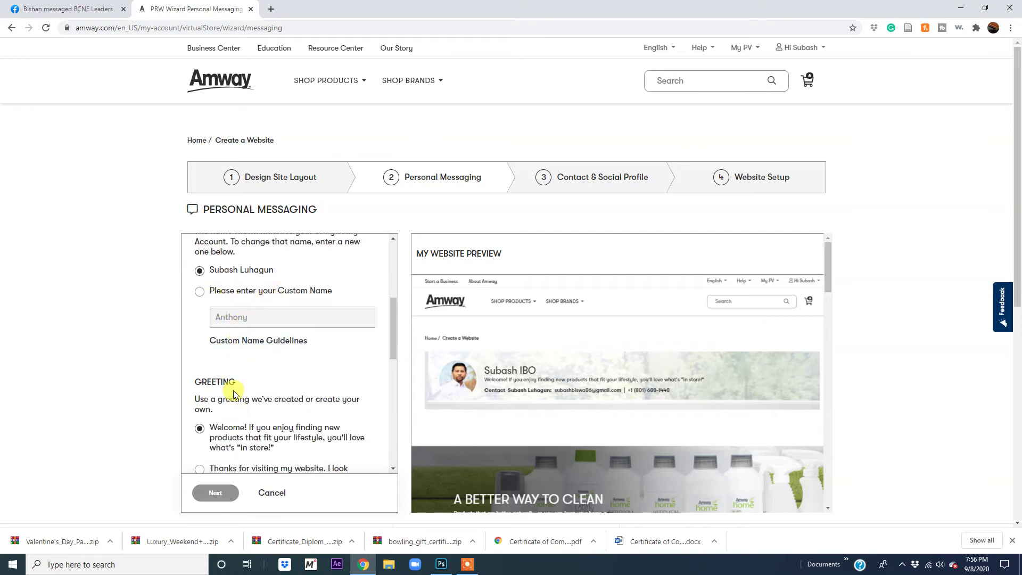
scroll(221, 445, down, 1)
scroll(221, 444, down, 1)
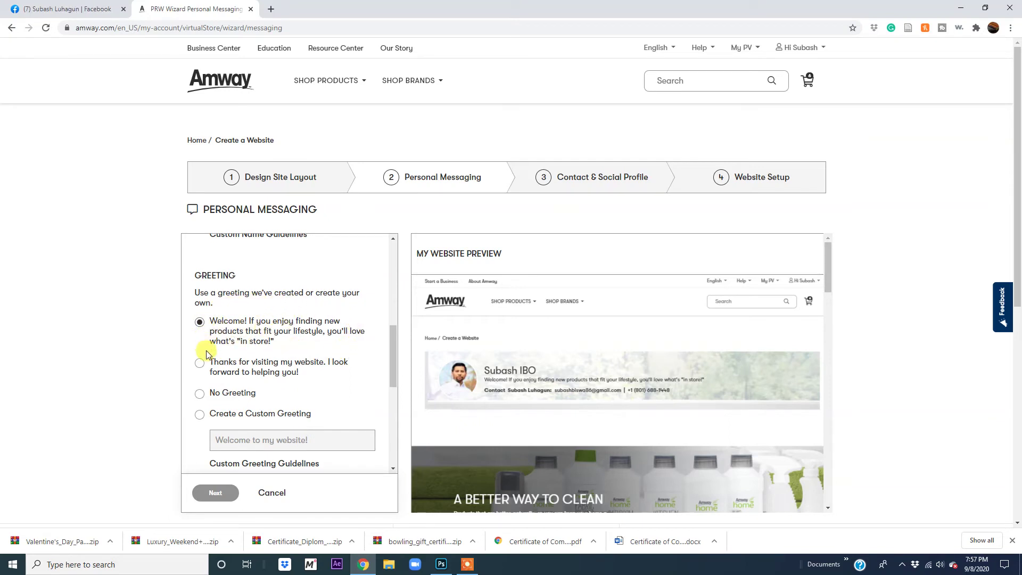
click(199, 362)
click(206, 329)
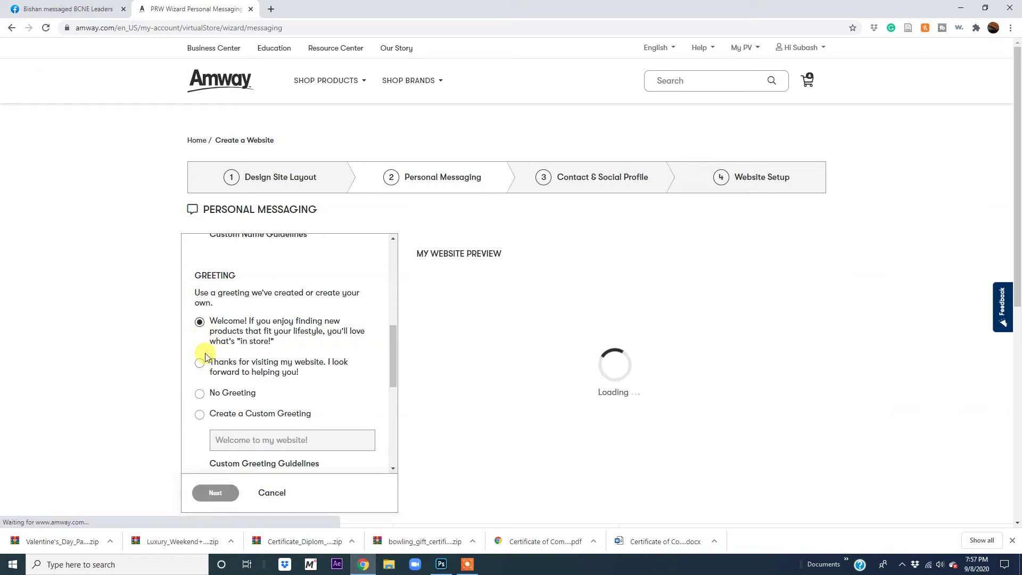
click(200, 415)
click(232, 439)
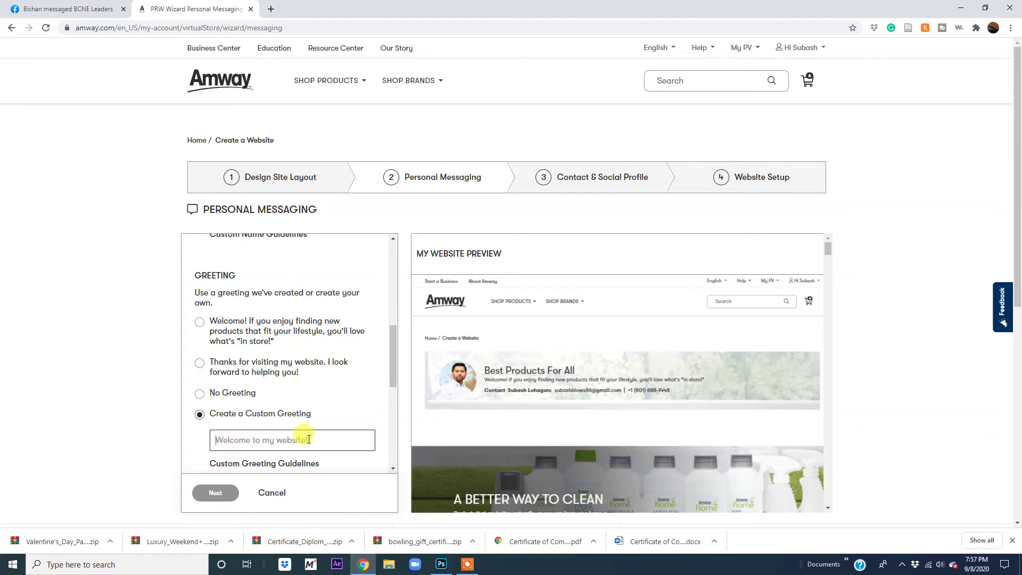
click(204, 325)
Keep the account photo displayed on the website and continue to Contact & Social Profile.
scroll(282, 447, down, 3)
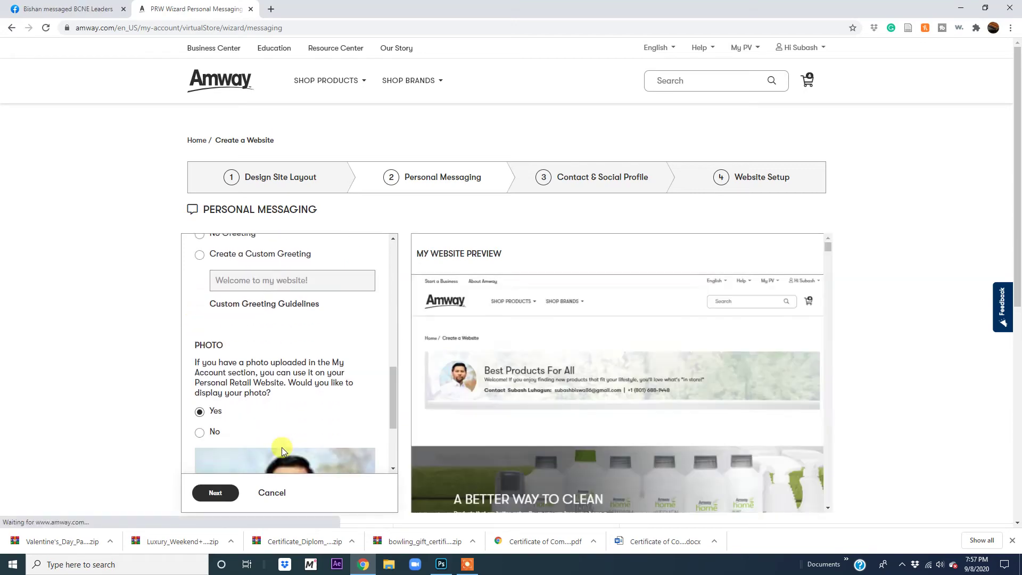
scroll(263, 424, down, 3)
scroll(284, 391, down, 3)
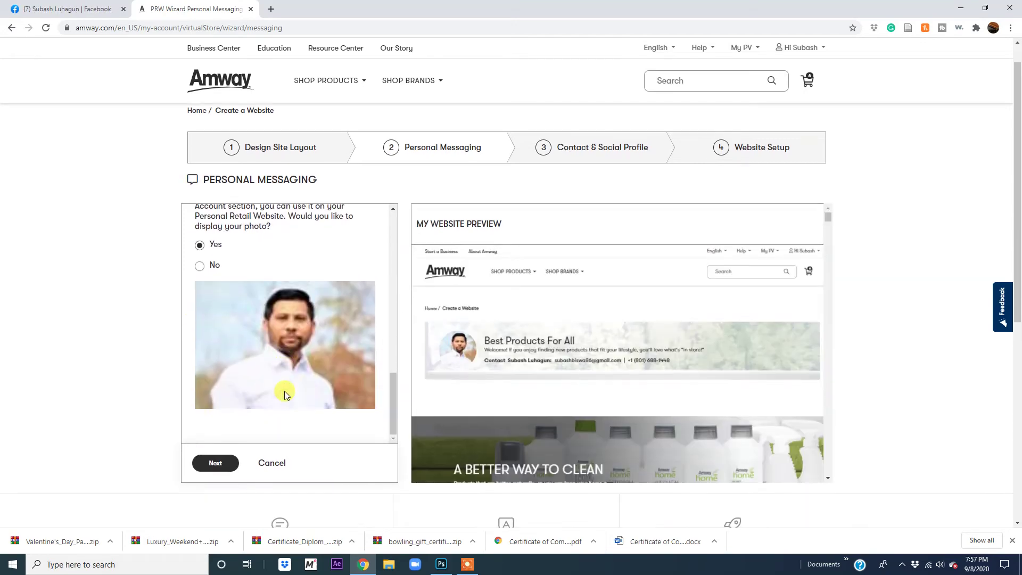
click(218, 334)
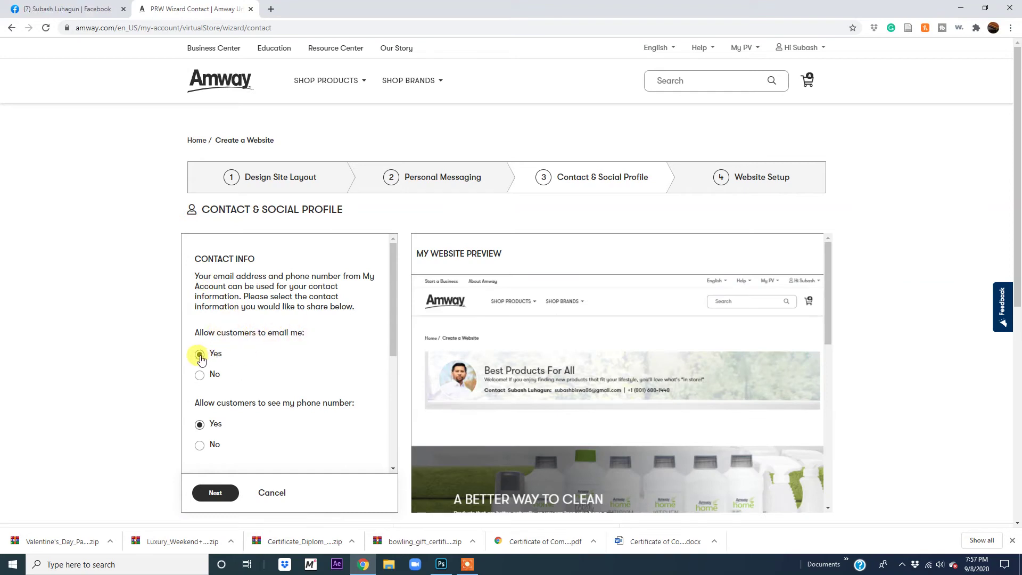
Allow customers to email and to see the phone number, and continue to Website Setup without any social profiles.
click(200, 374)
click(197, 355)
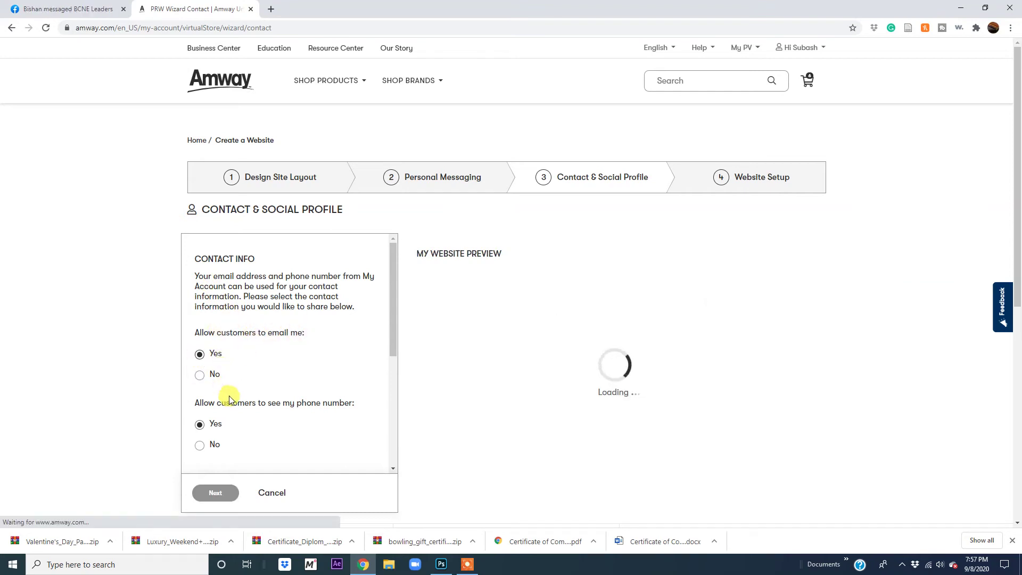
scroll(226, 393, down, 2)
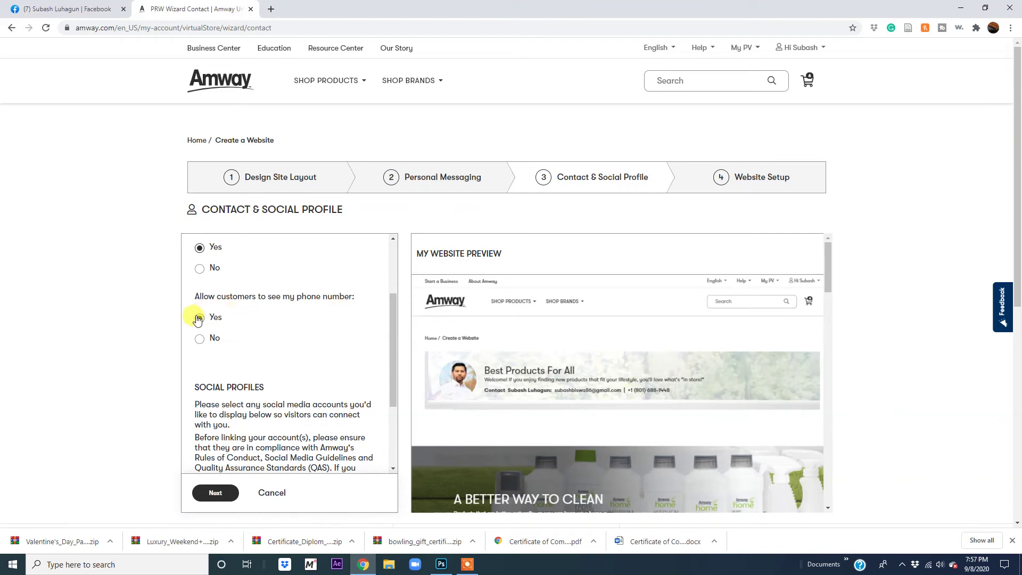
scroll(255, 400, down, 2)
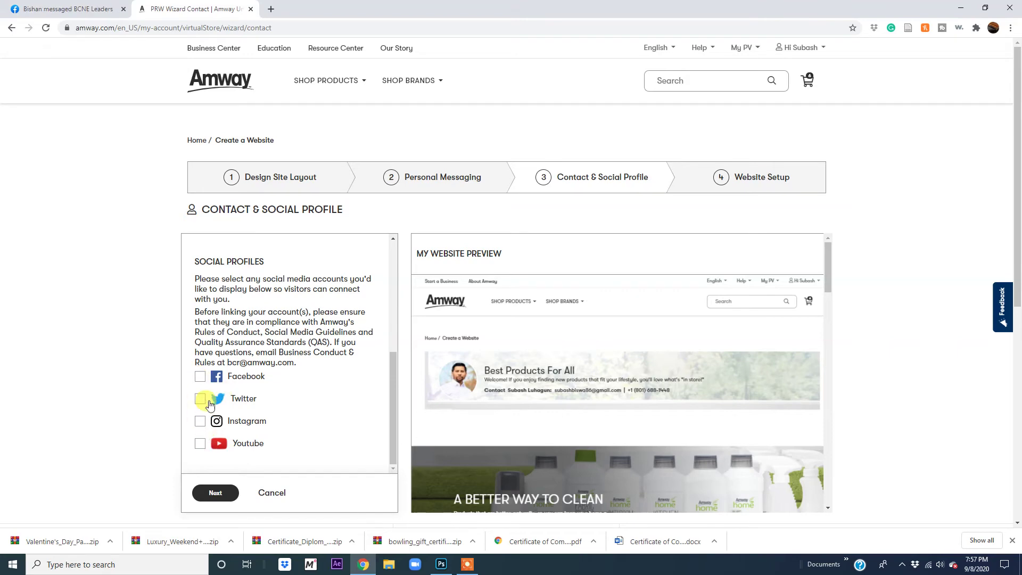
click(212, 494)
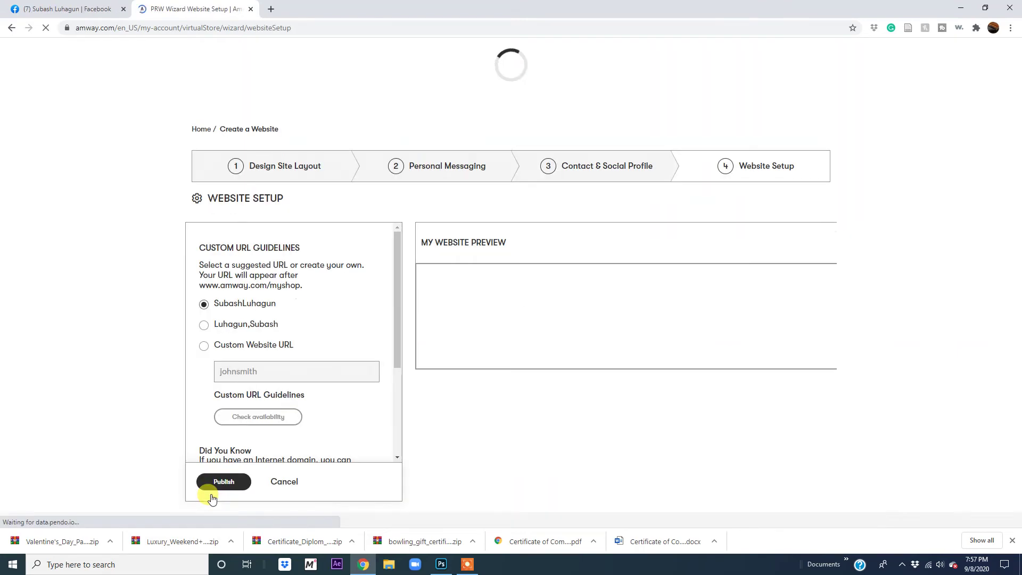
Choose the suggested website URL made of the first name followed directly by the last name.
scroll(227, 372, down, 2)
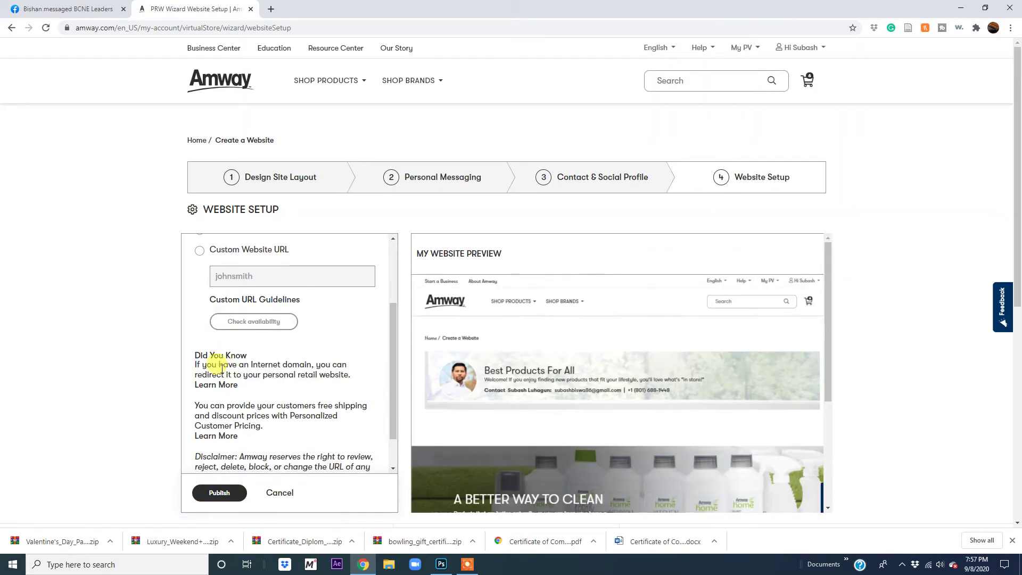
scroll(222, 377, up, 3)
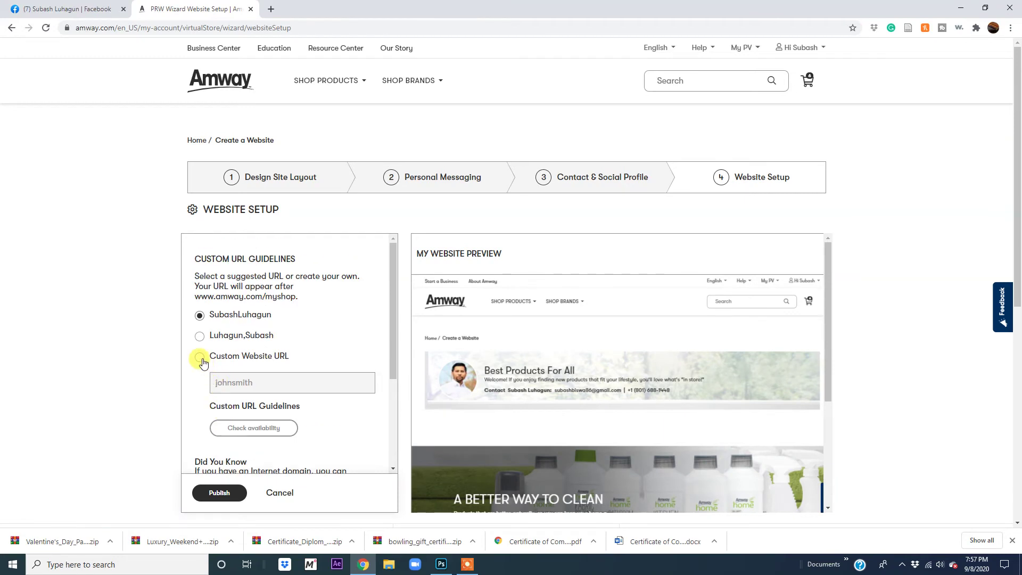
click(200, 315)
Publish the website, reading the PRW Terms of Use to the end and accepting them.
scroll(285, 428, down, 3)
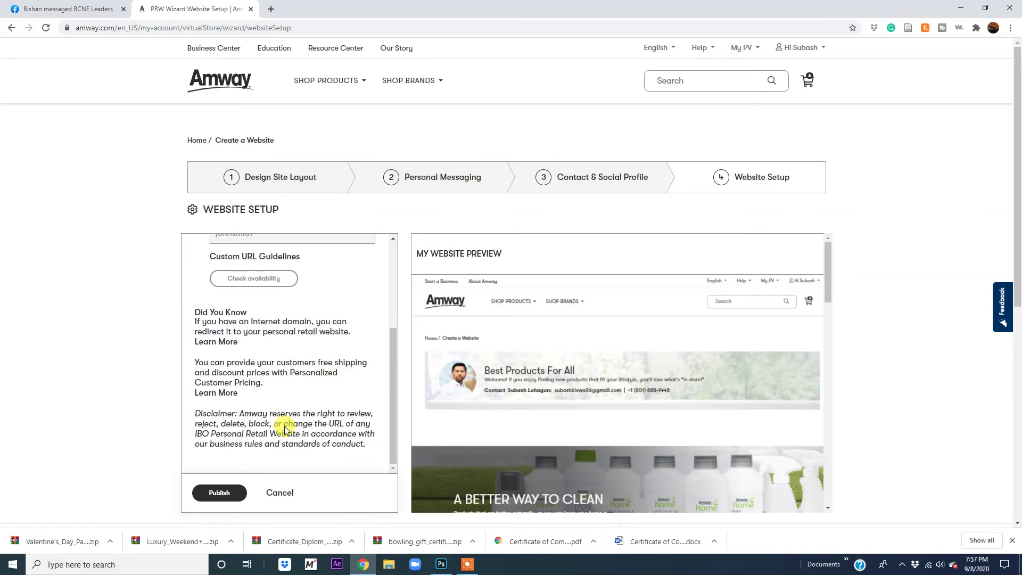
scroll(285, 426, down, 3)
click(228, 339)
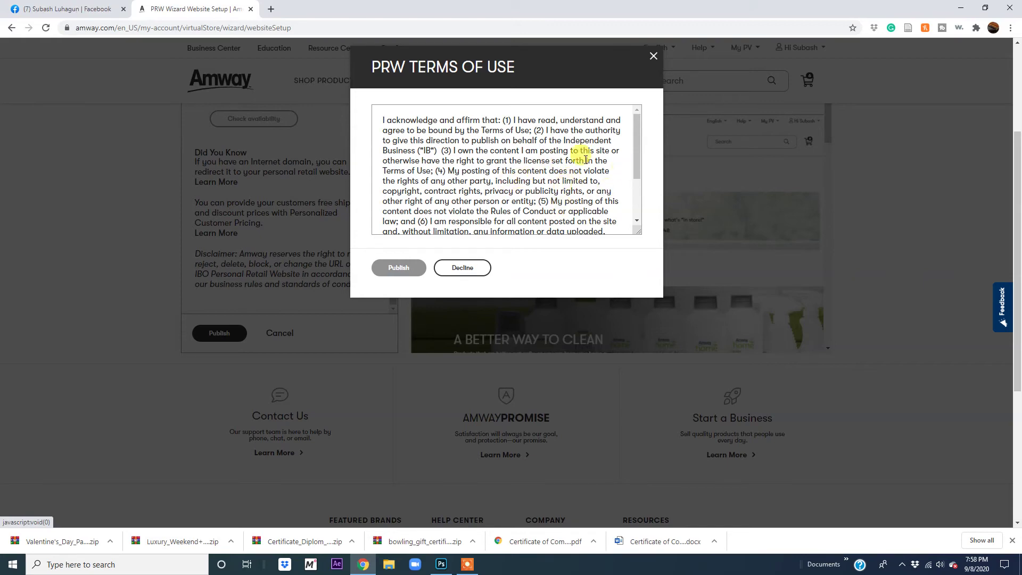
drag(639, 158, 638, 205)
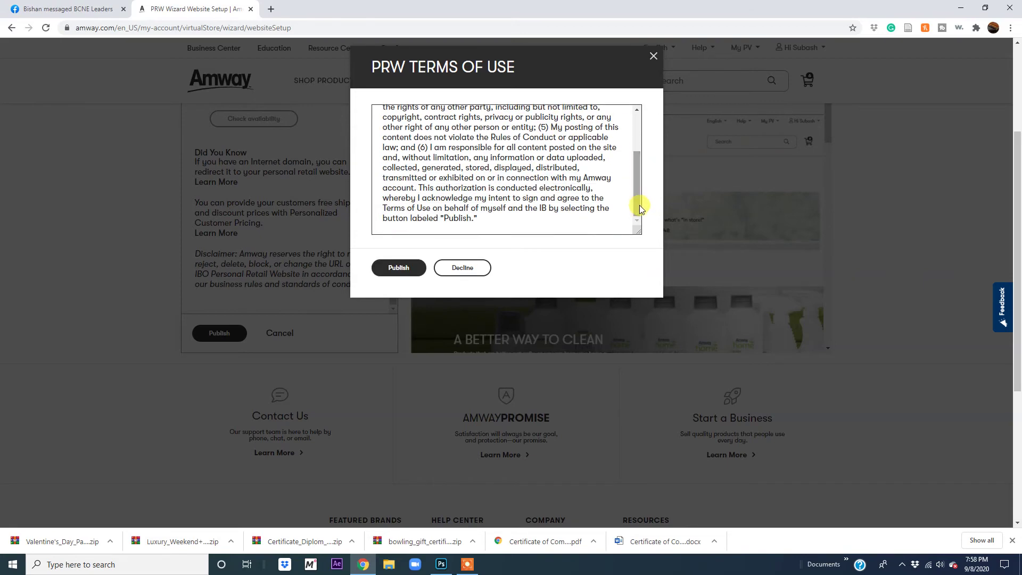
click(398, 269)
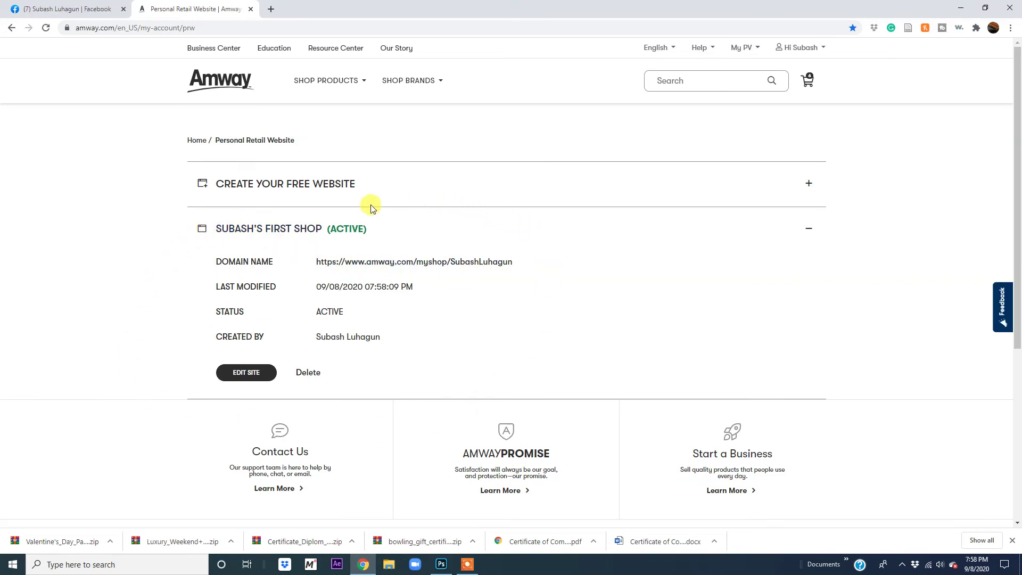
drag(312, 265, 515, 266)
click(495, 293)
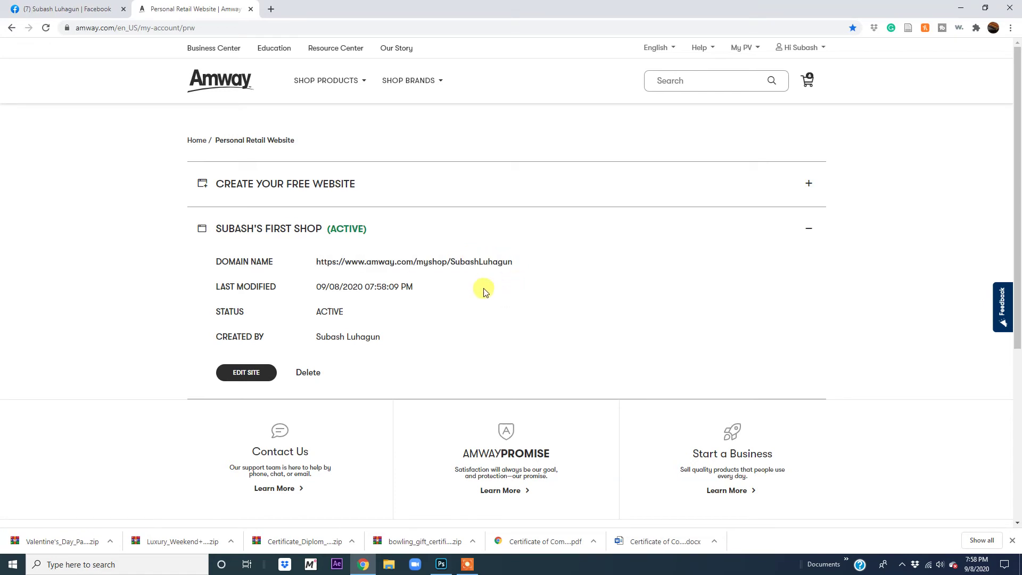
drag(310, 263, 515, 264)
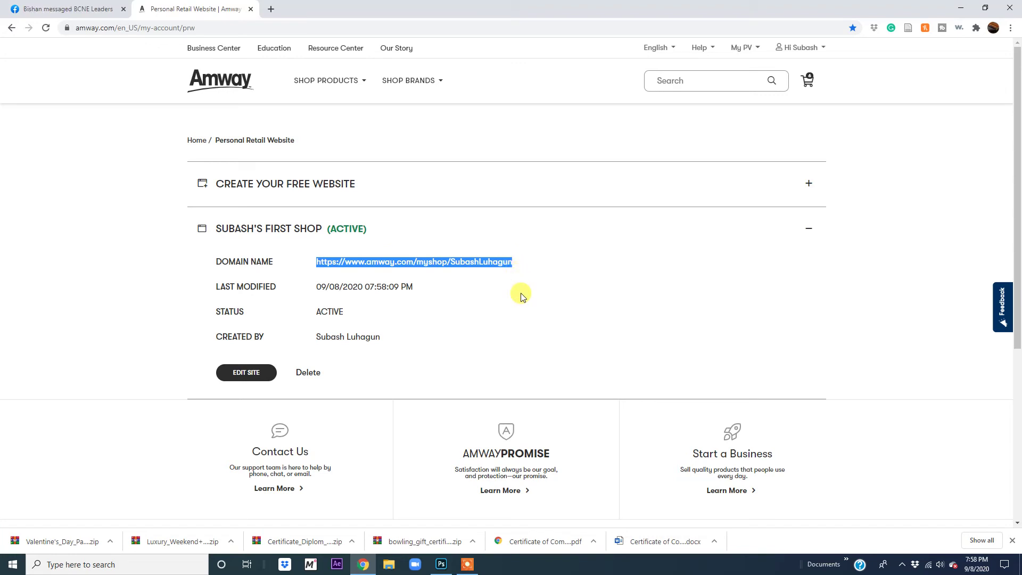
click(494, 293)
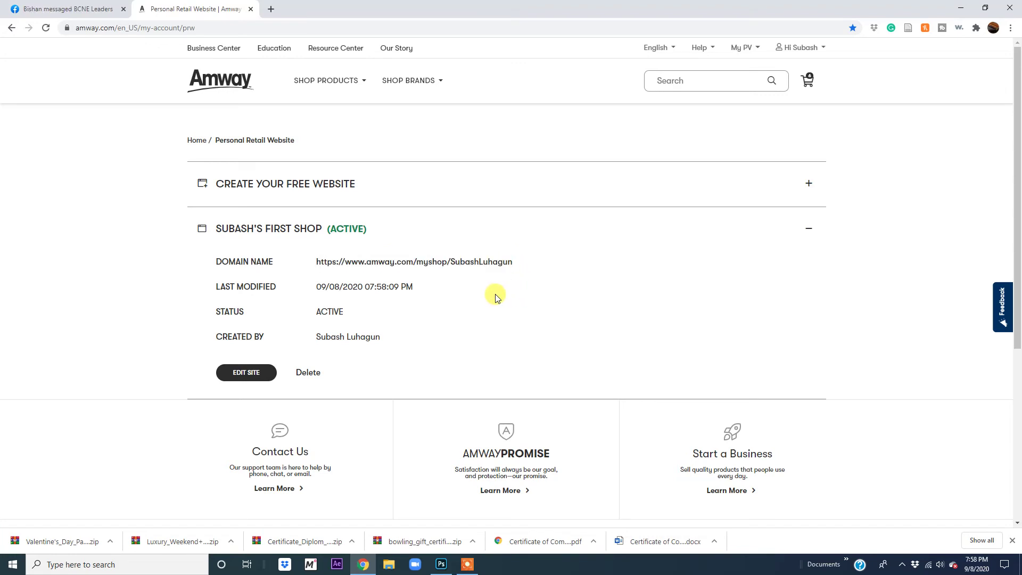
Go to the Business Center, jump from there to Personal Retail Website, and expand the active shop's details.
click(232, 51)
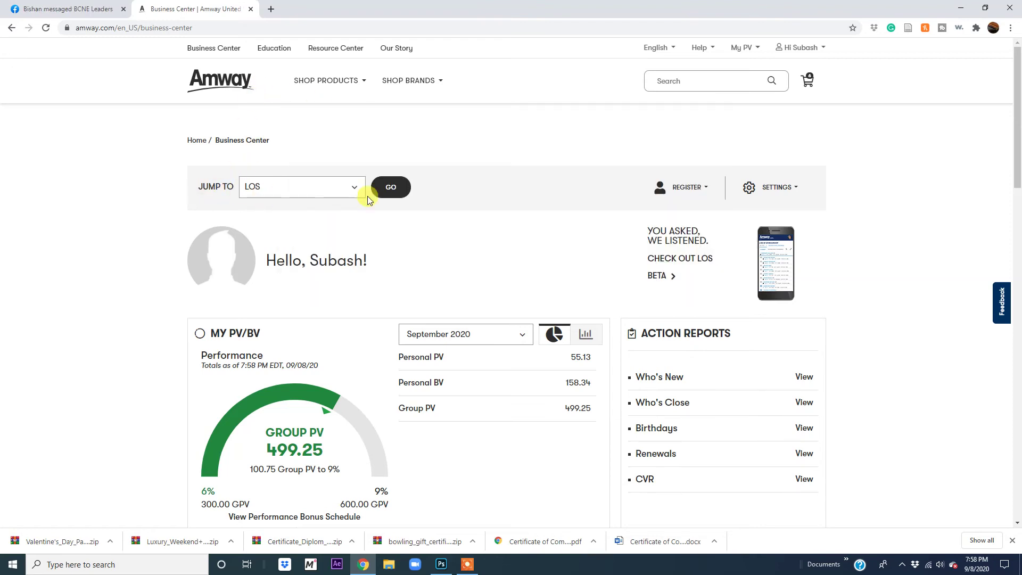
click(349, 191)
scroll(360, 273, down, 1)
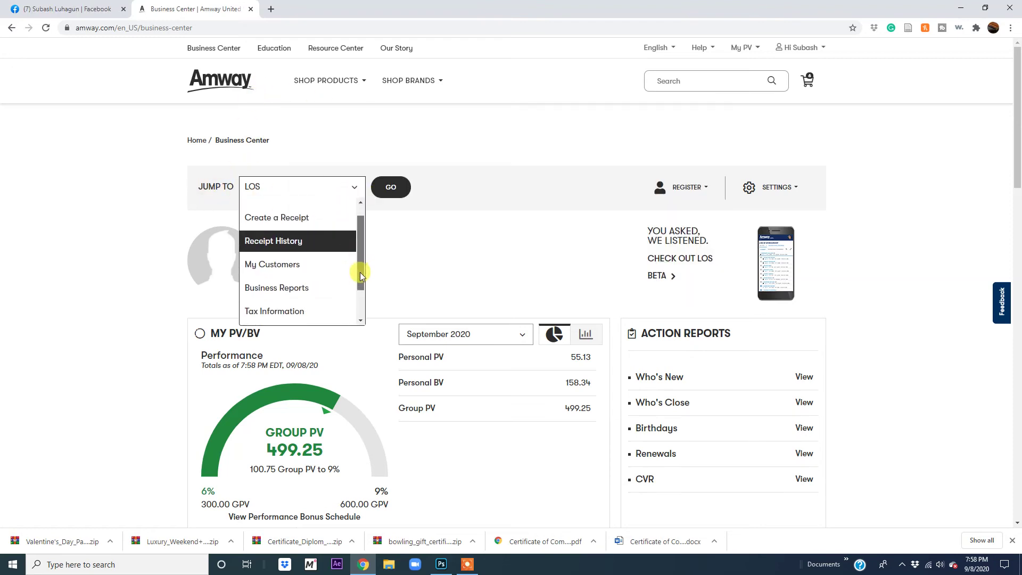
scroll(360, 282, down, 1)
click(292, 297)
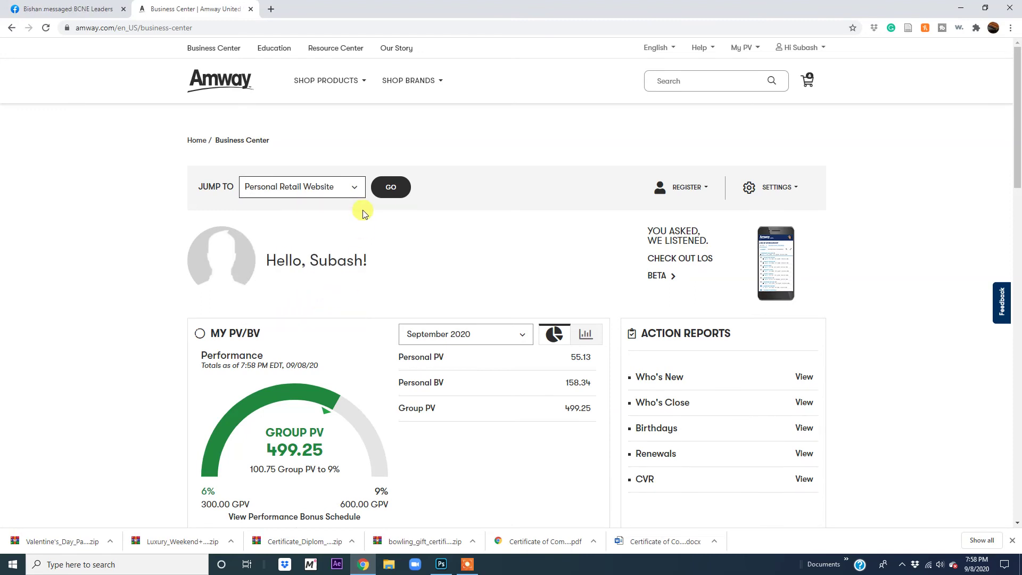
click(388, 186)
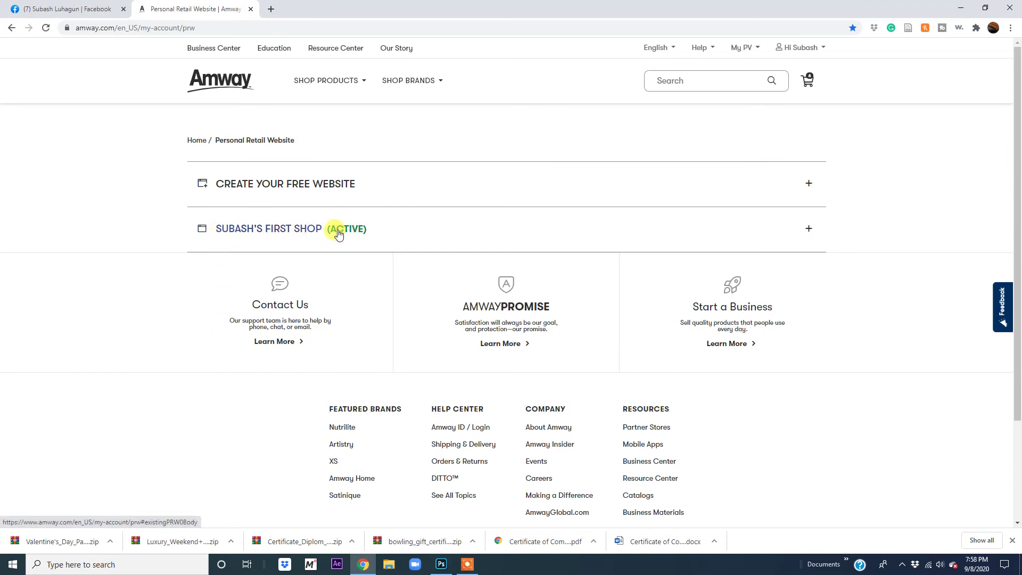
click(258, 230)
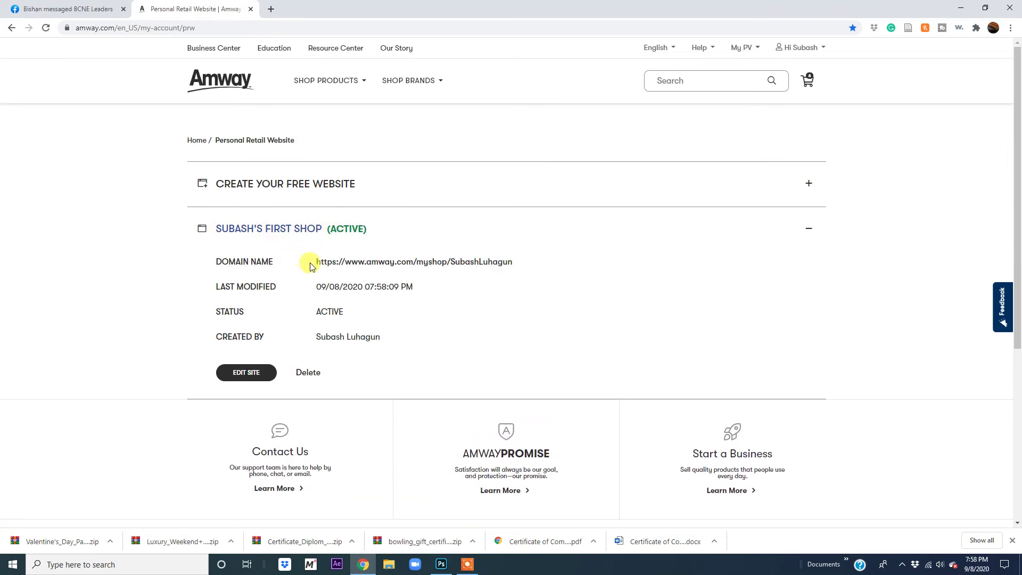
Copy the active shop's full domain name address.
drag(312, 265, 510, 261)
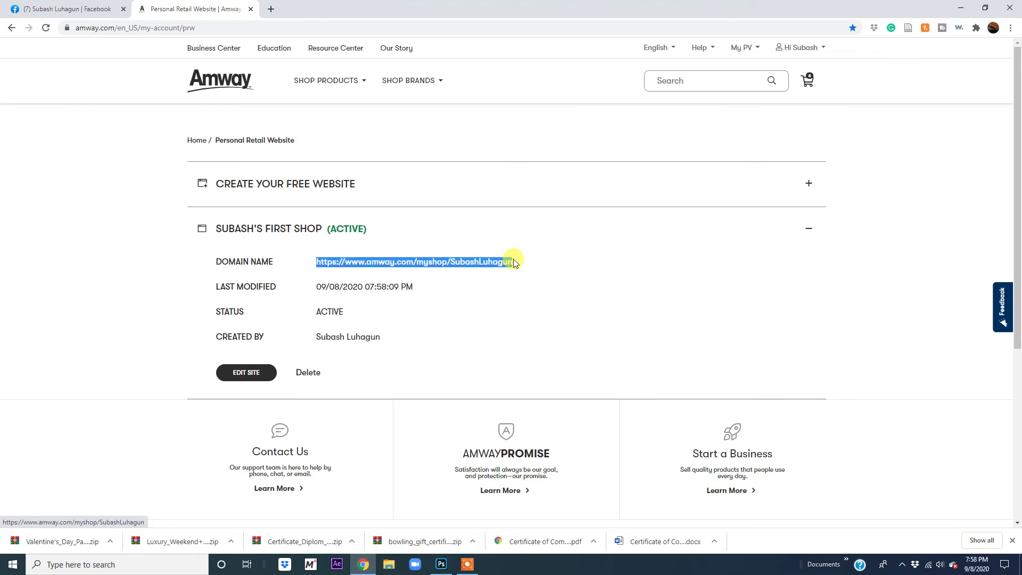
right_click(481, 258)
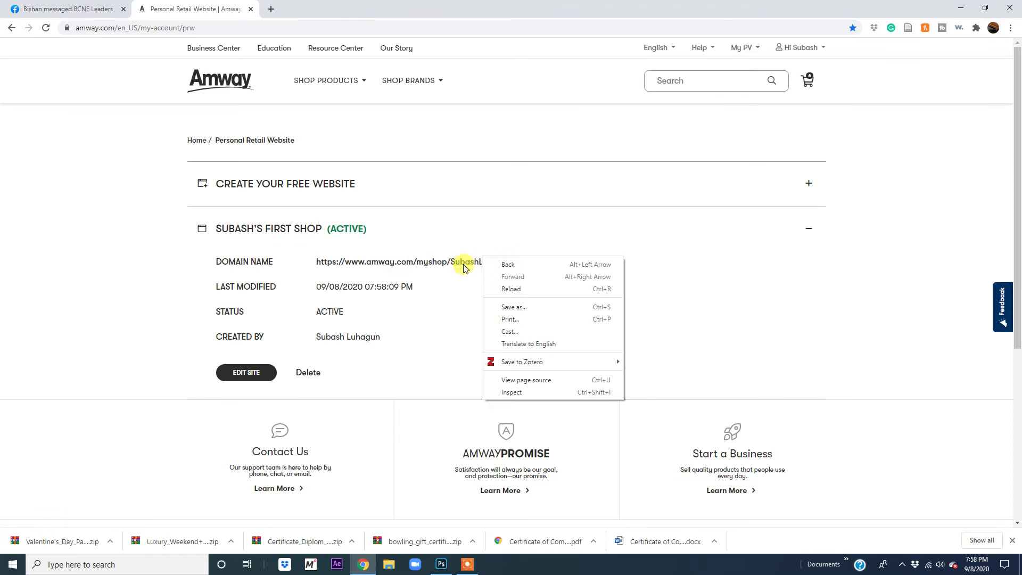
drag(312, 262, 514, 271)
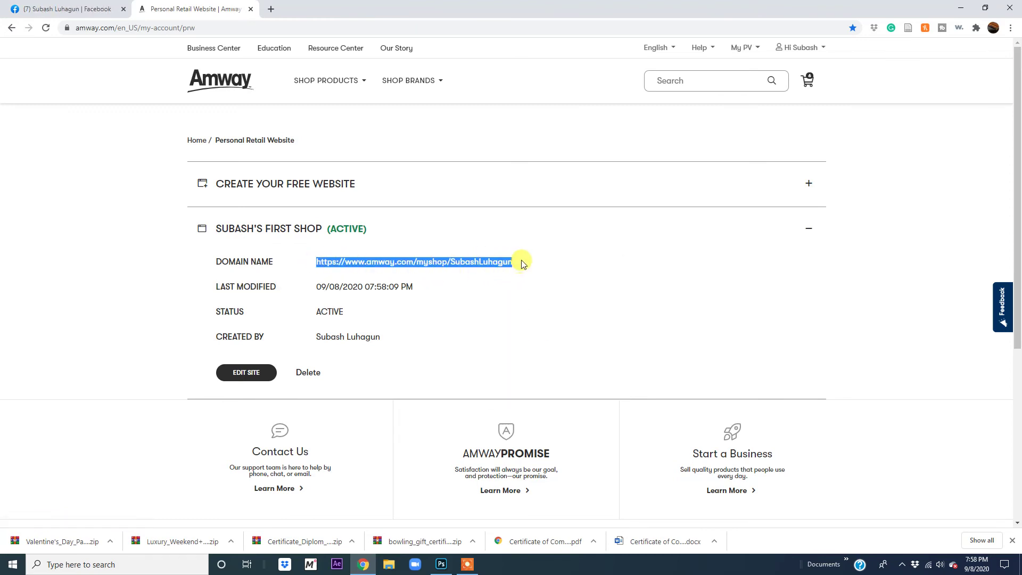
right_click(495, 262)
click(529, 343)
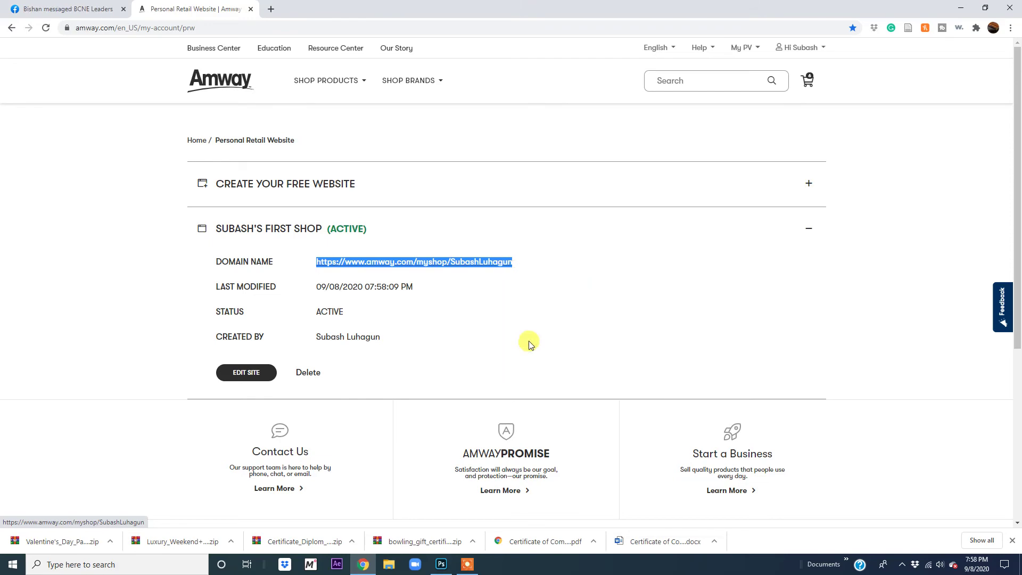
Switch to Facebook, paste the copied shop address into the Amway Business chat's message, and close the chat.
click(99, 9)
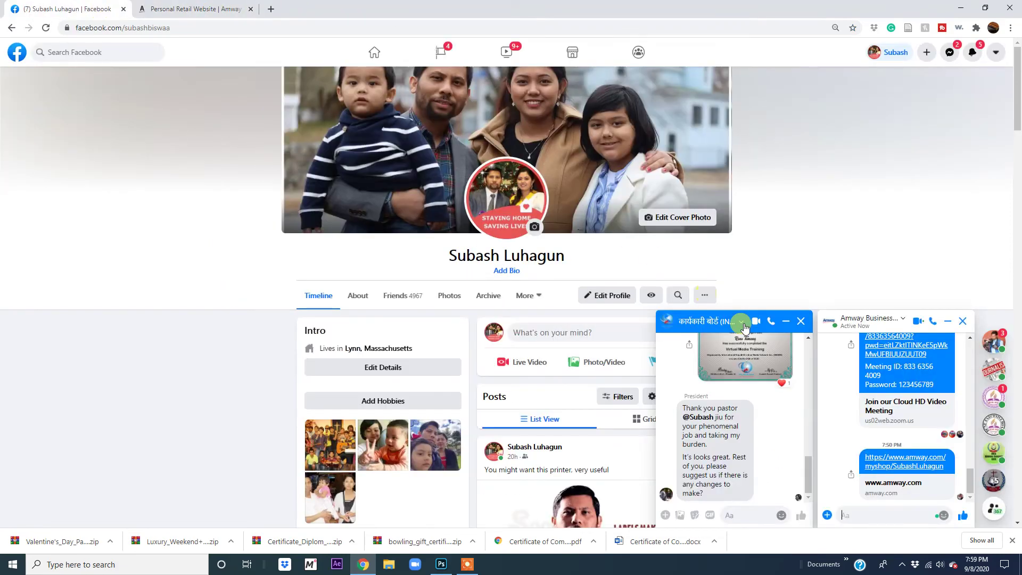
click(801, 320)
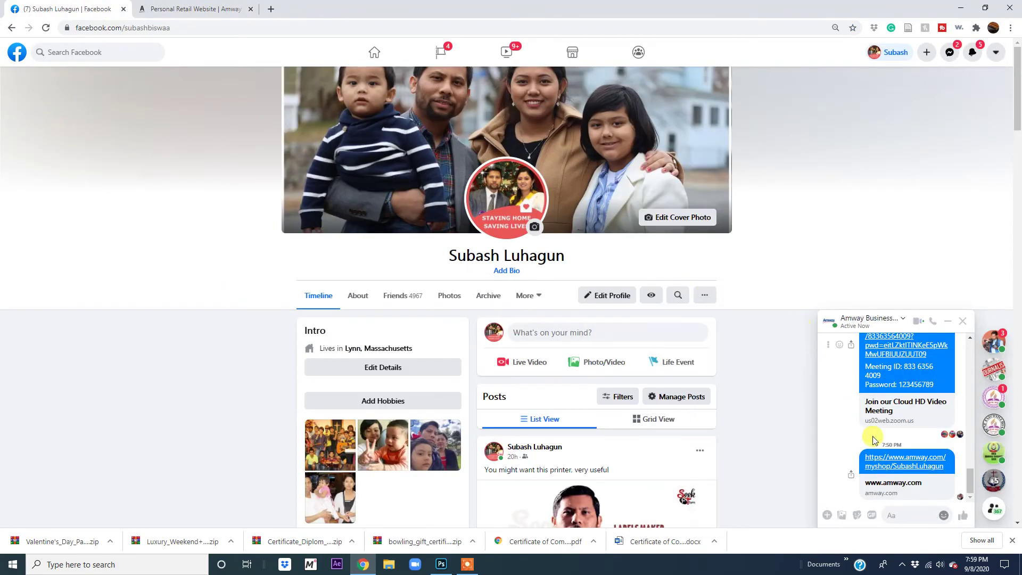
click(901, 514)
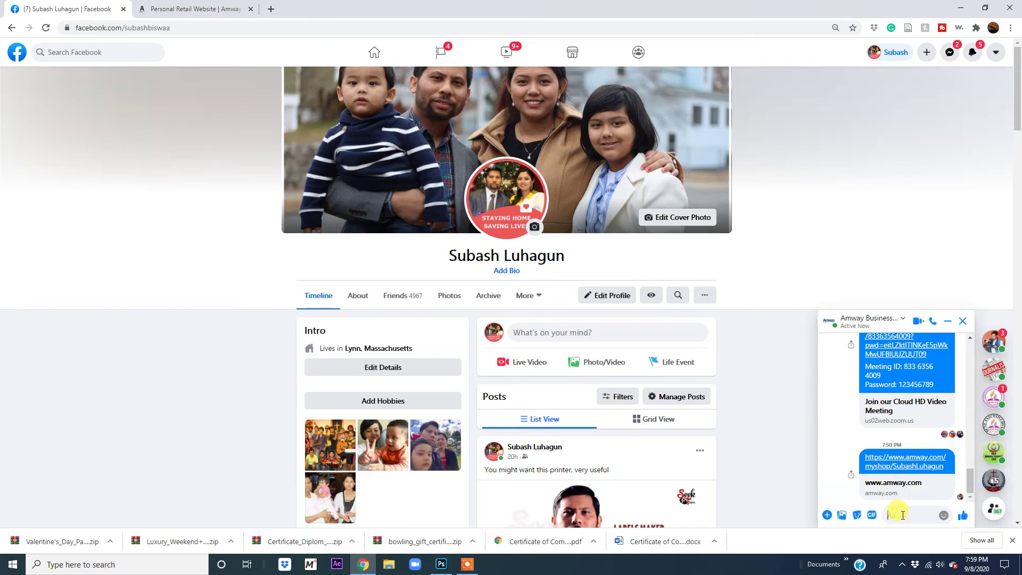
key(ctrl+v)
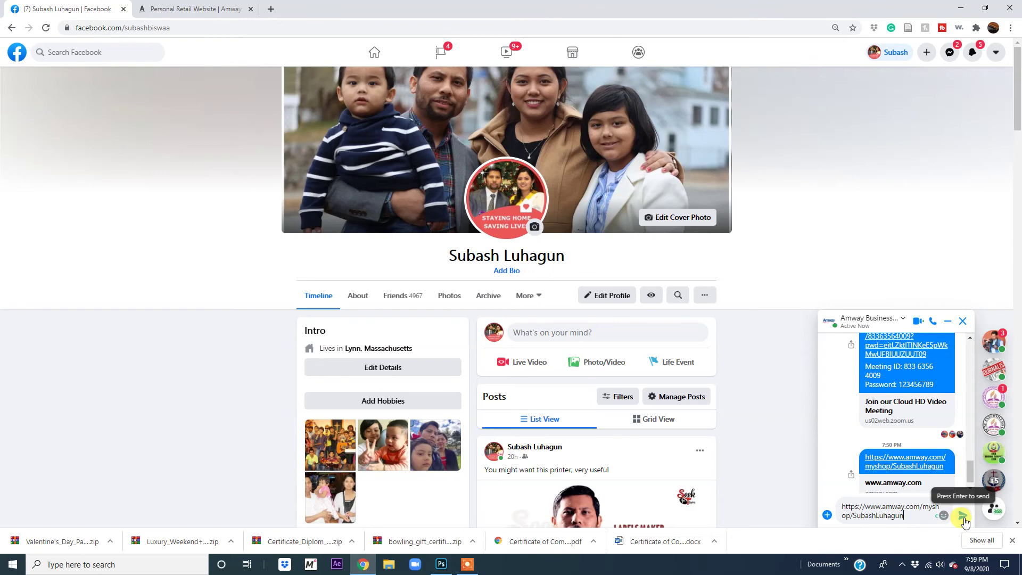
click(963, 321)
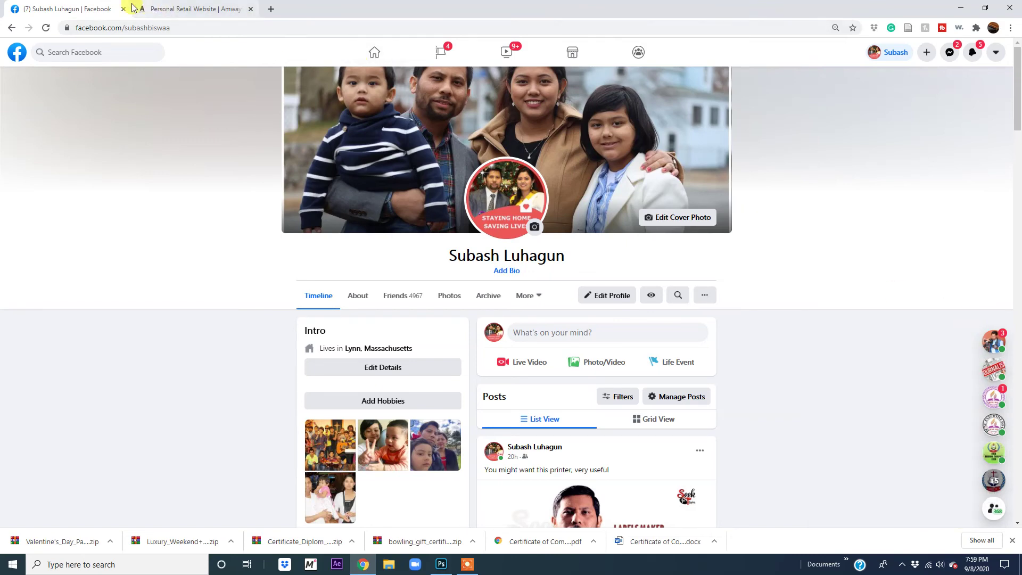
click(165, 9)
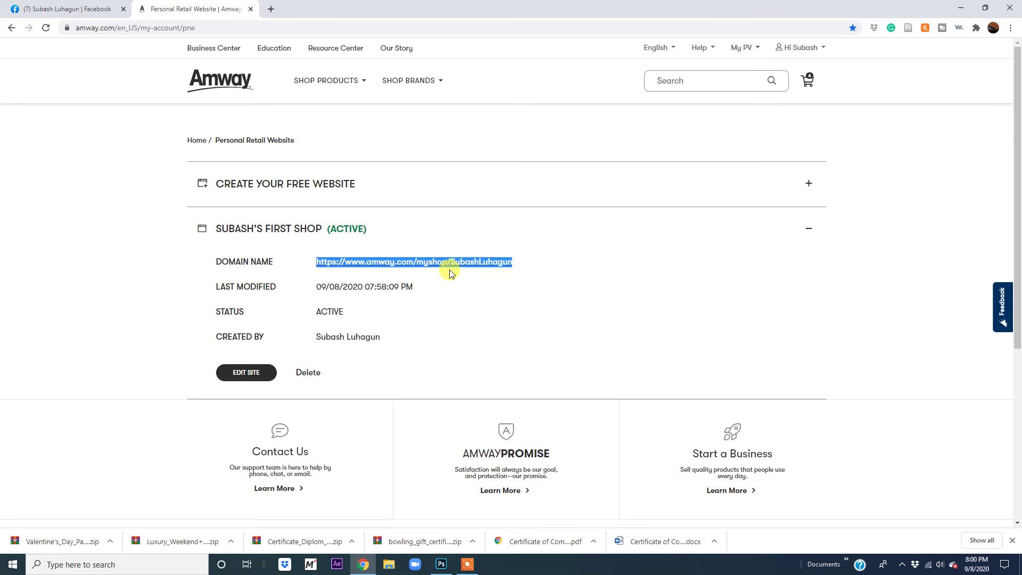
click(57, 9)
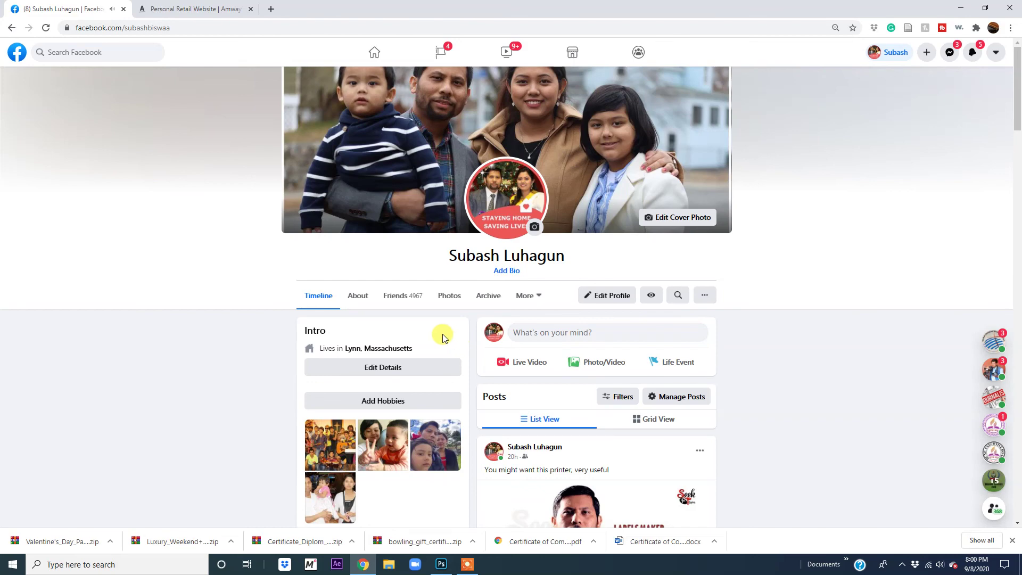
click(463, 565)
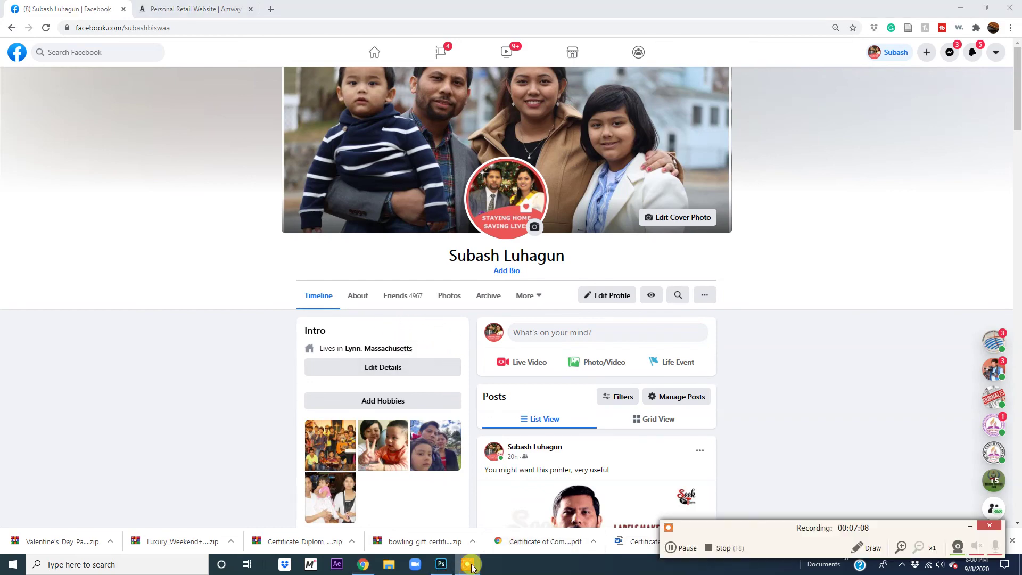